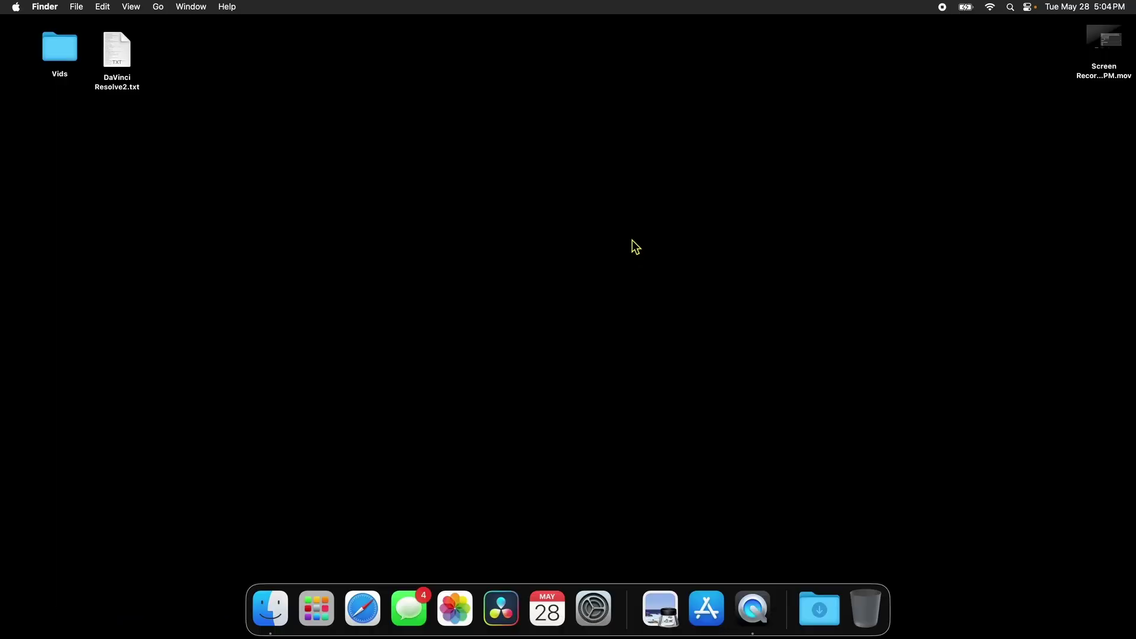
Step: Apply Sonoma Horizon as the desktop wallpaper from the desktop's Change Wallpaper… option
{"action": "right_click", "coordinate": [626, 271]}
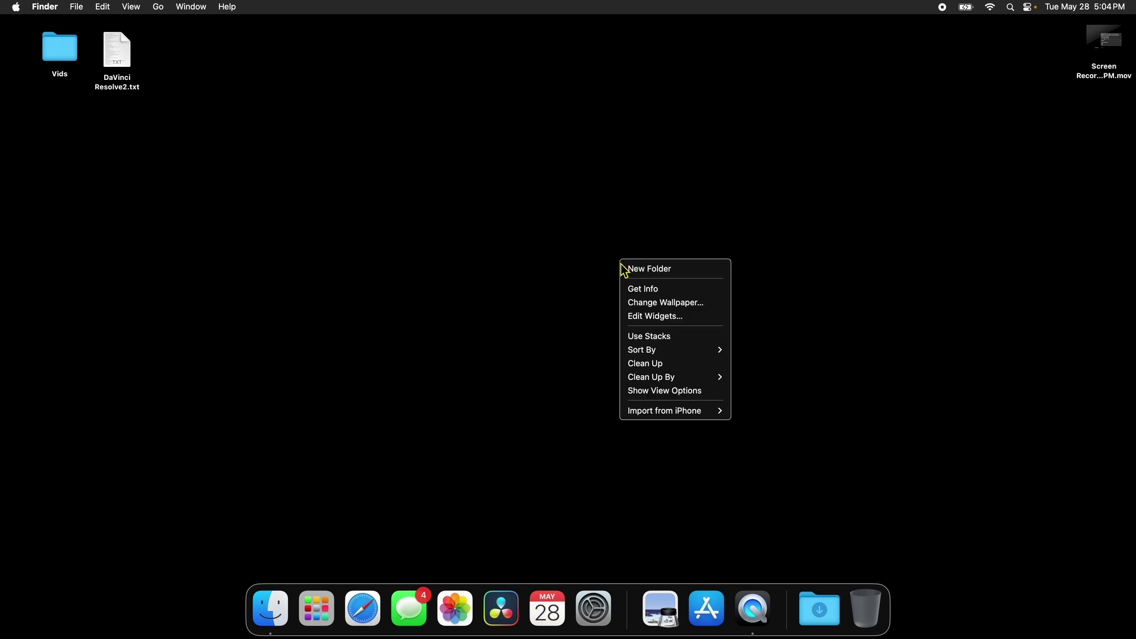
{"action": "mouse_move", "coordinate": [694, 417]}
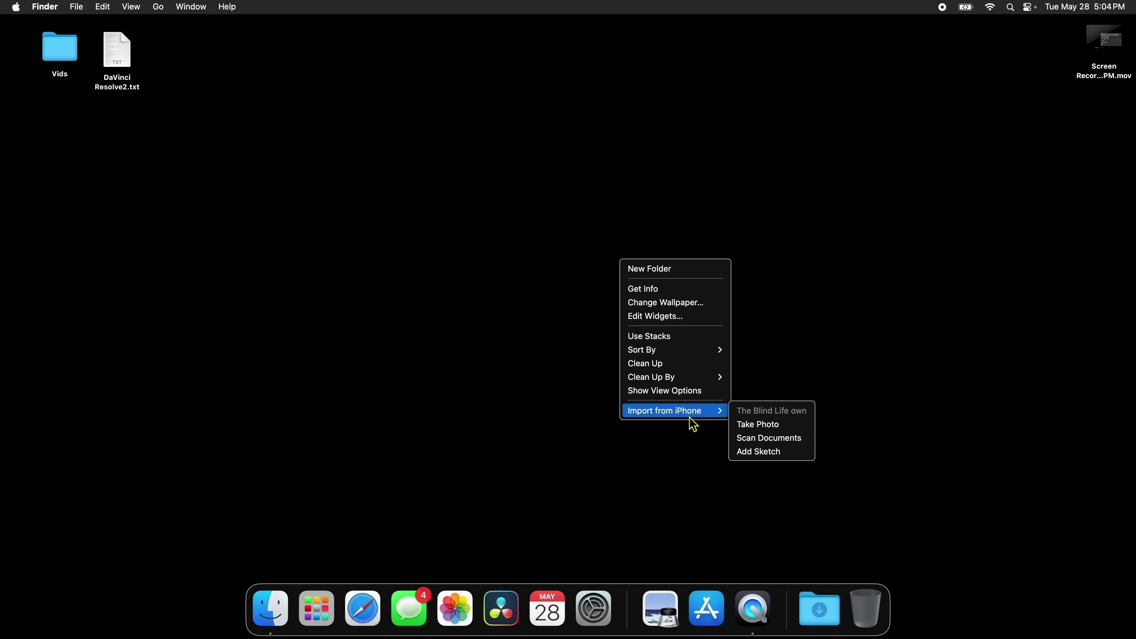
{"action": "left_click", "coordinate": [718, 304]}
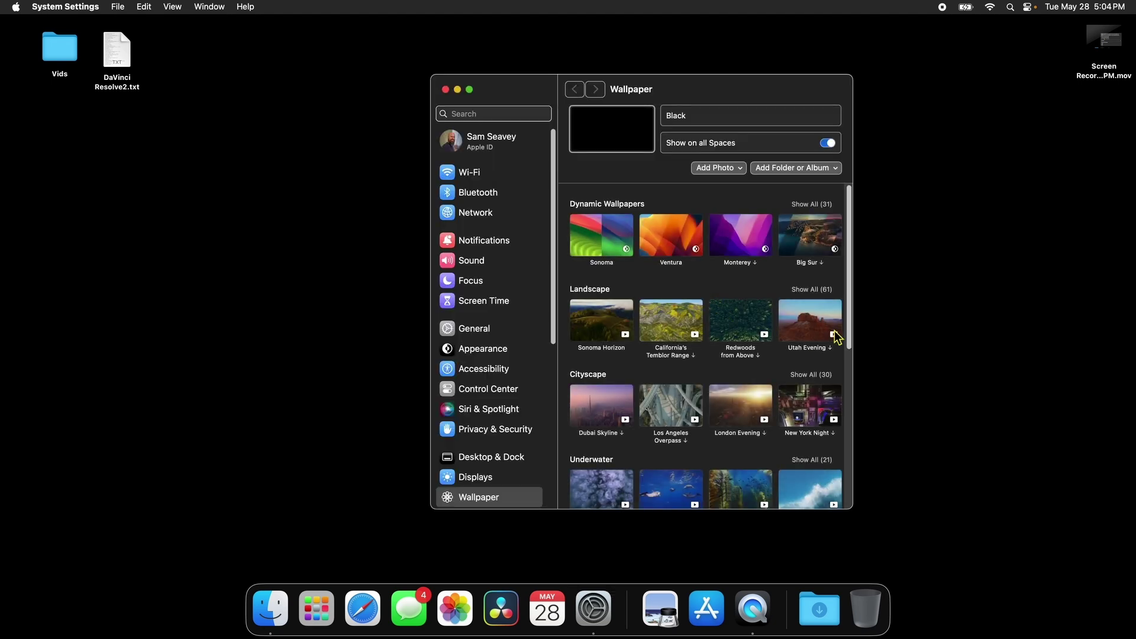
{"action": "scroll", "coordinate": [779, 360], "scroll_direction": "down", "scroll_amount": 2}
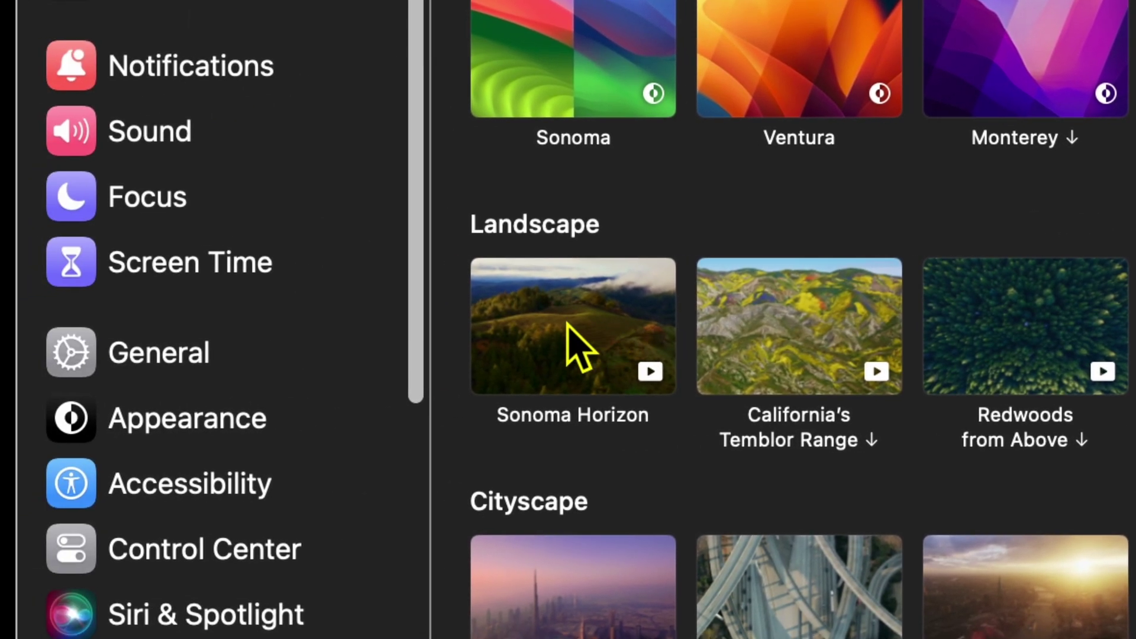
{"action": "left_click", "coordinate": [485, 327]}
Step: Move the System Settings window aside to view the new wallpaper
{"action": "scroll", "coordinate": [485, 324], "scroll_direction": "up", "scroll_amount": 2}
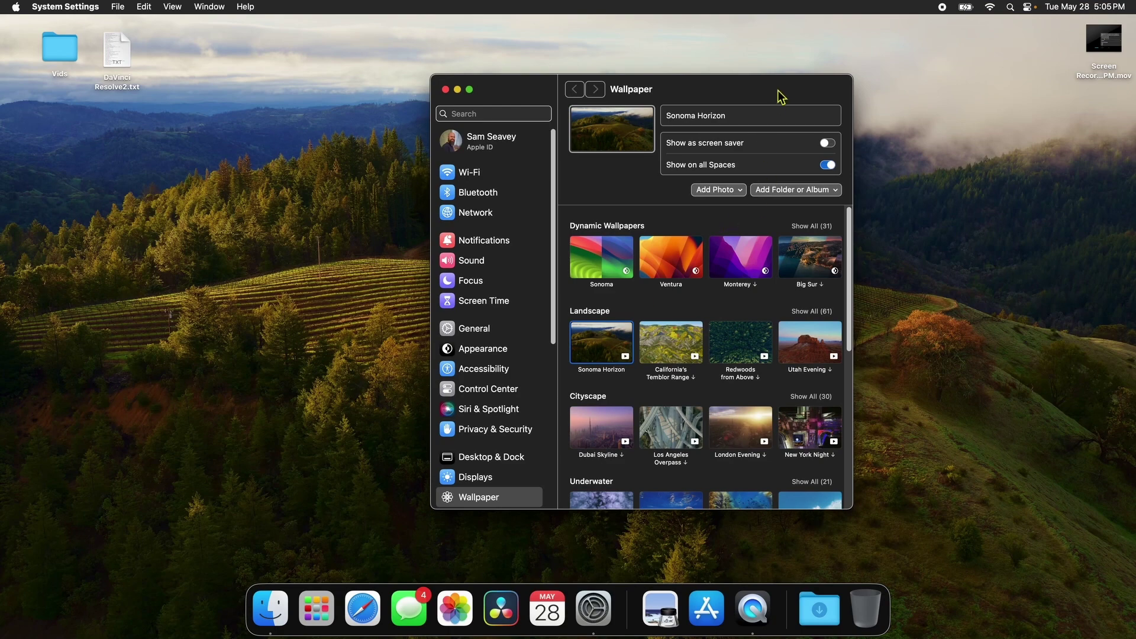
{"action": "left_click_drag", "start_coordinate": [697, 87], "coordinate": [71, 157]}
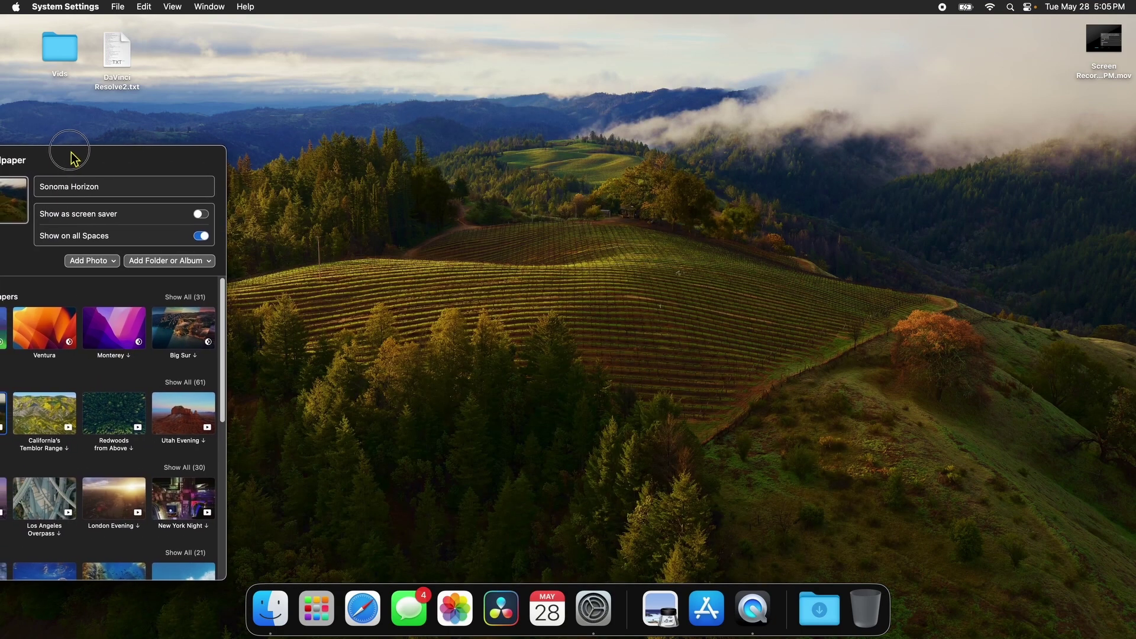
{"action": "left_click_drag", "start_coordinate": [71, 156], "coordinate": [634, 120]}
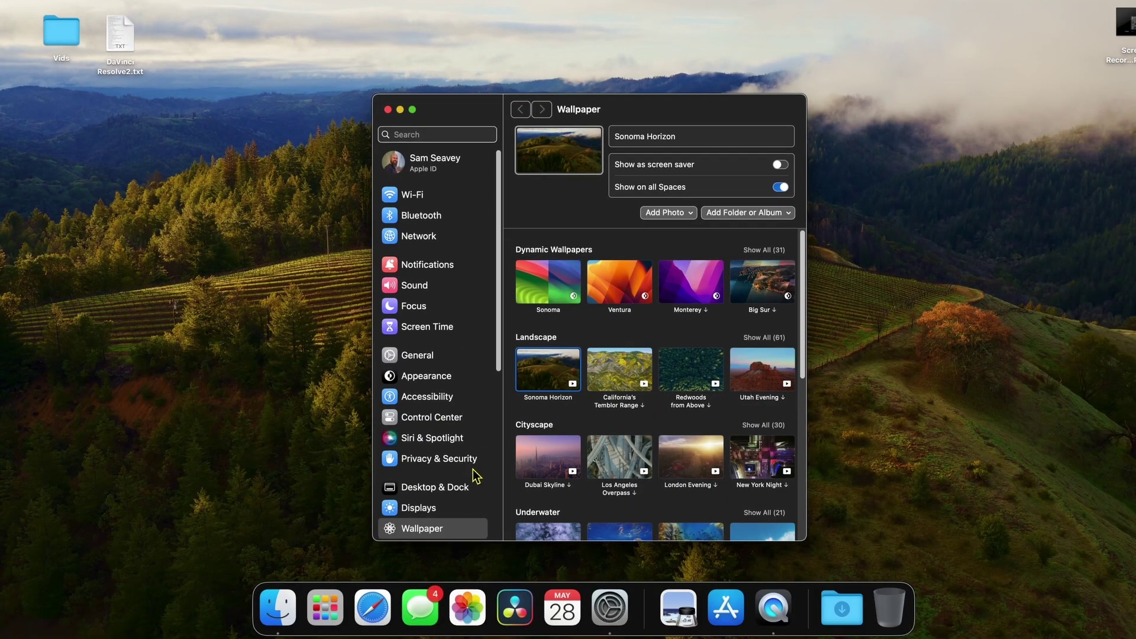
{"action": "left_click_drag", "start_coordinate": [633, 131], "coordinate": [220, 100]}
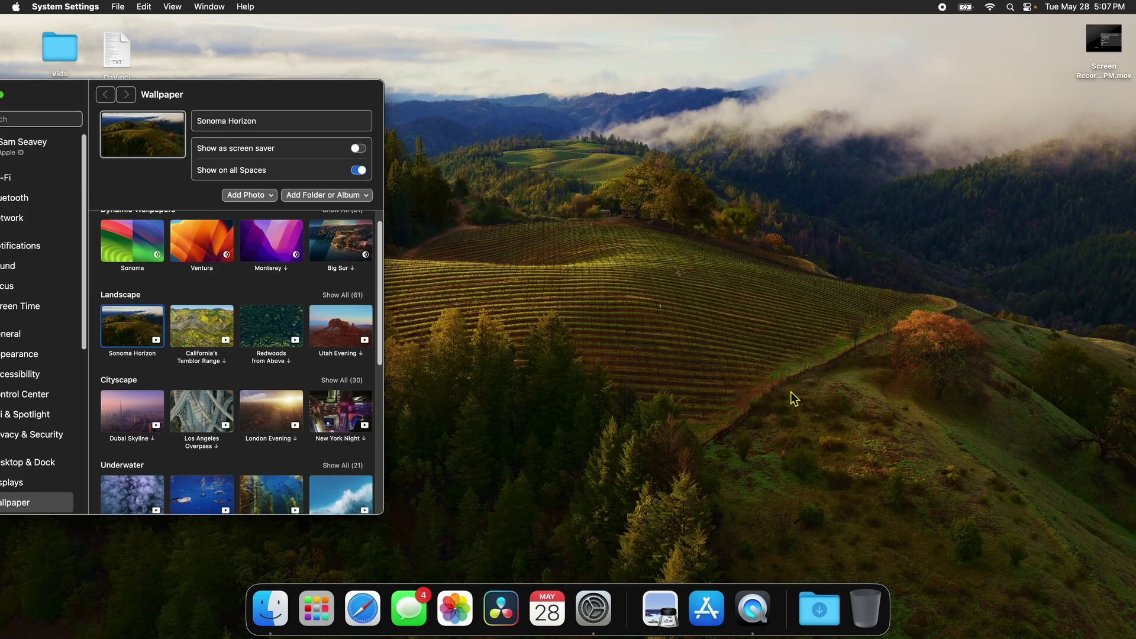
Step: Recentre the settings window and pick the Black colour swatch as wallpaper
{"action": "left_click_drag", "start_coordinate": [226, 90], "coordinate": [746, 74]}
{"action": "scroll", "coordinate": [663, 393], "scroll_direction": "down", "scroll_amount": 5}
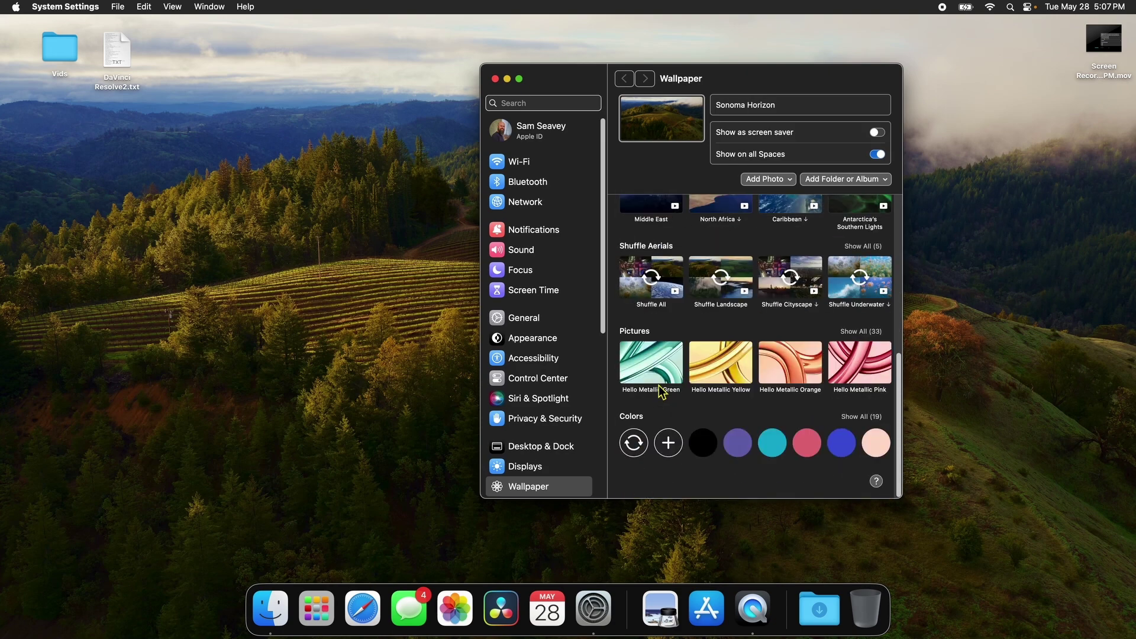
{"action": "left_click", "coordinate": [704, 445]}
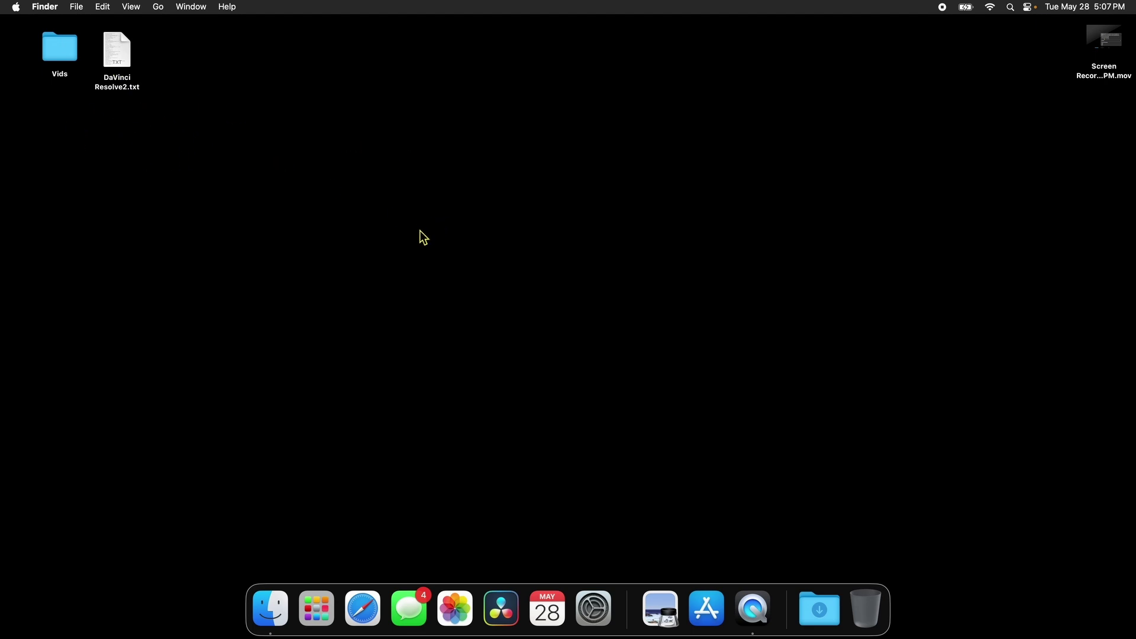
Step: Open desktop View Options and move the Vids folder and text file nearer the centre
{"action": "right_click", "coordinate": [511, 322]}
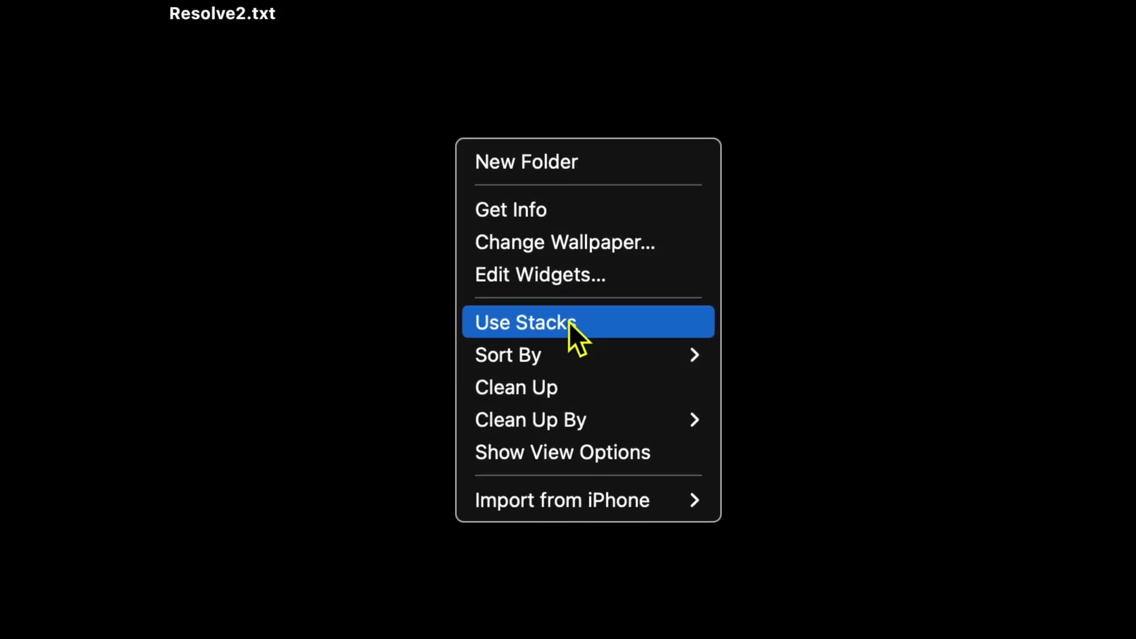
{"action": "left_click", "coordinate": [568, 452]}
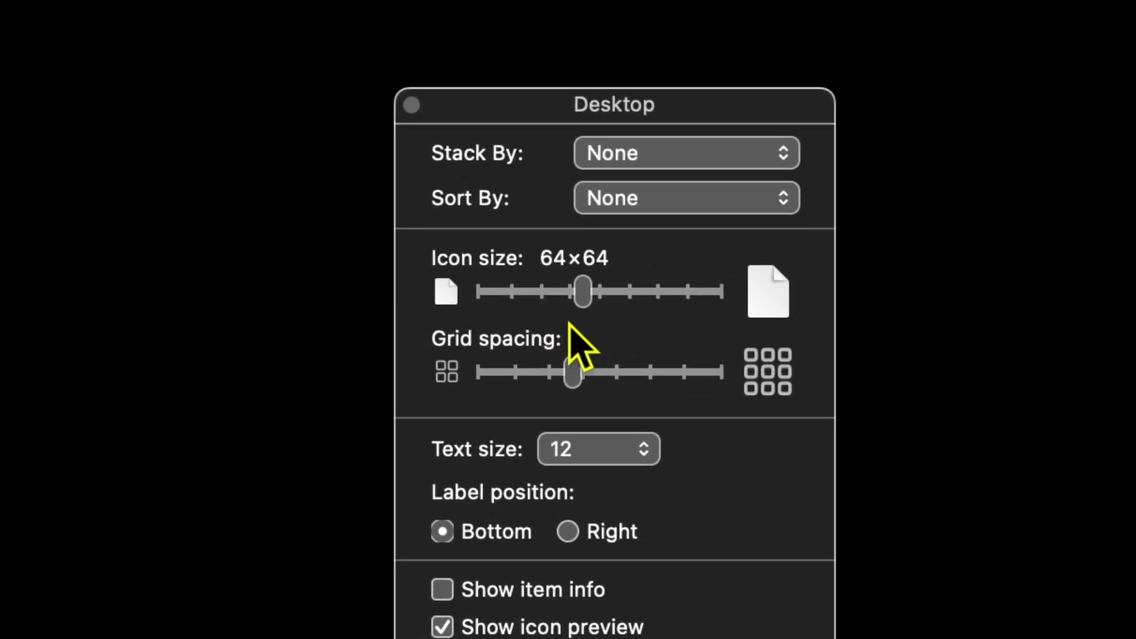
{"action": "left_click_drag", "start_coordinate": [0, 142], "coordinate": [341, 19]}
{"action": "left_click_drag", "start_coordinate": [567, 141], "coordinate": [517, 287]}
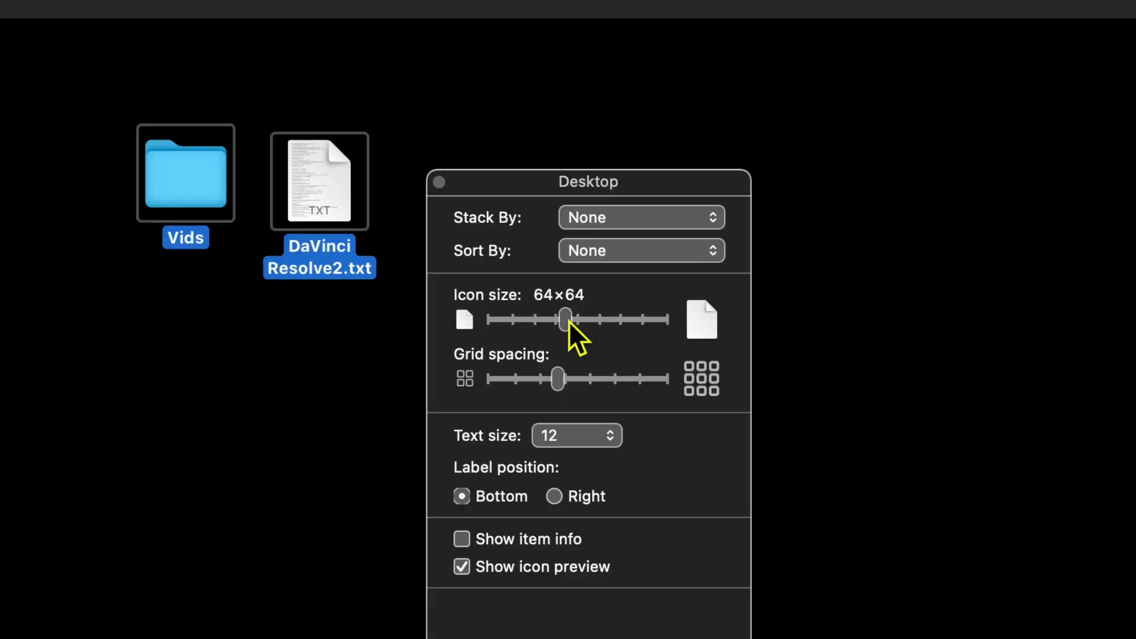
Step: Enlarge desktop icons to 108×108 with 16-point label text, then close View Options
{"action": "left_click_drag", "start_coordinate": [570, 321], "coordinate": [633, 322]}
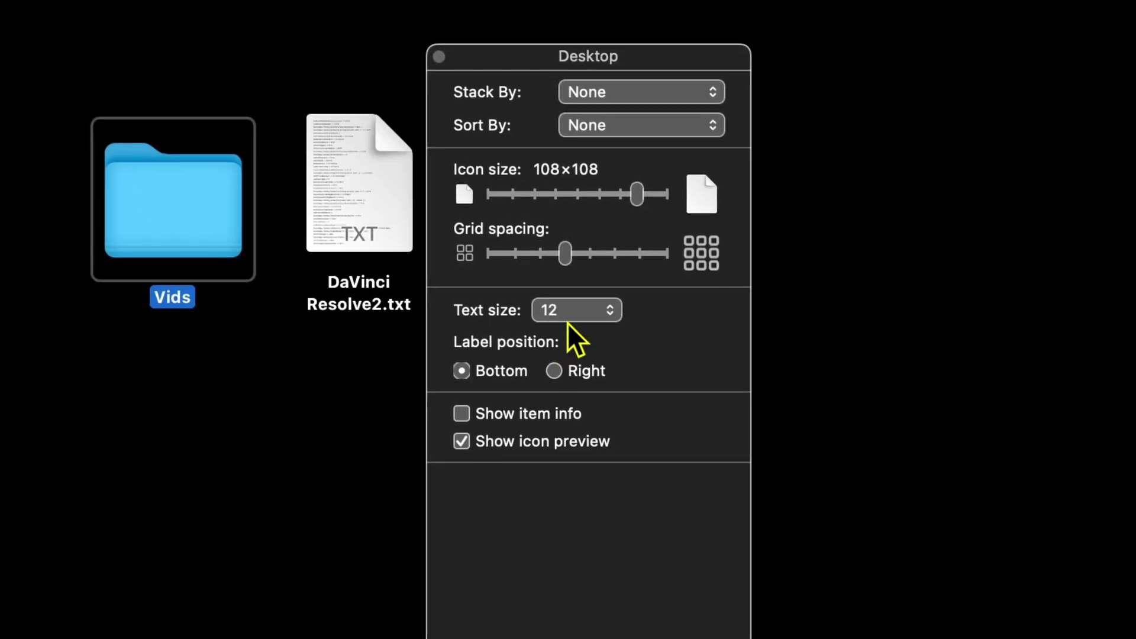
{"action": "left_click", "coordinate": [569, 325]}
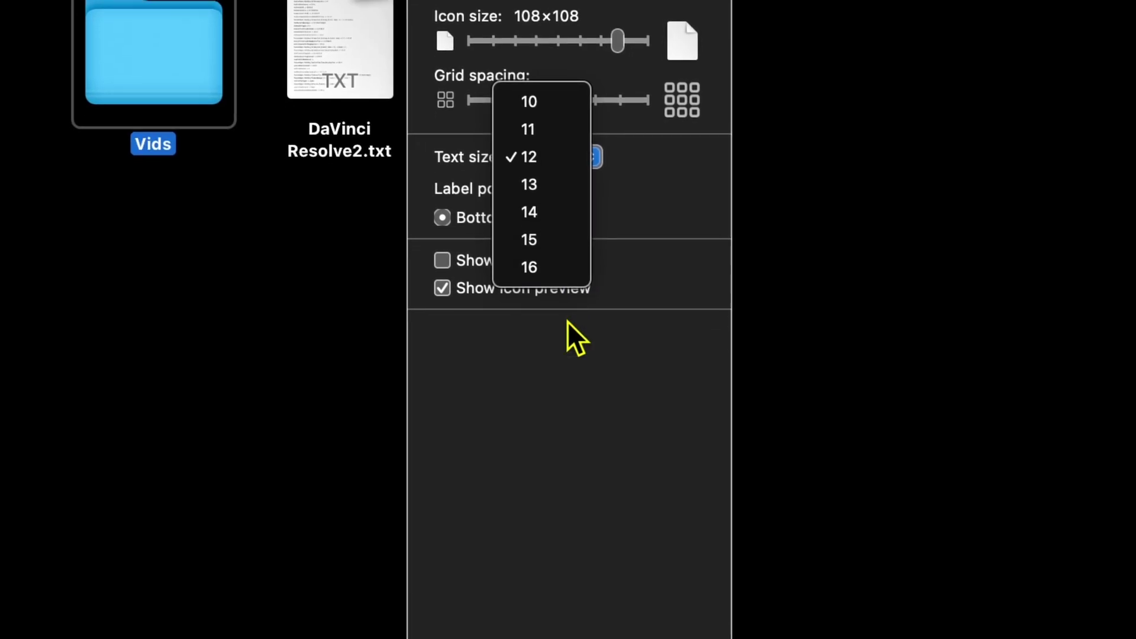
{"action": "left_click", "coordinate": [543, 272]}
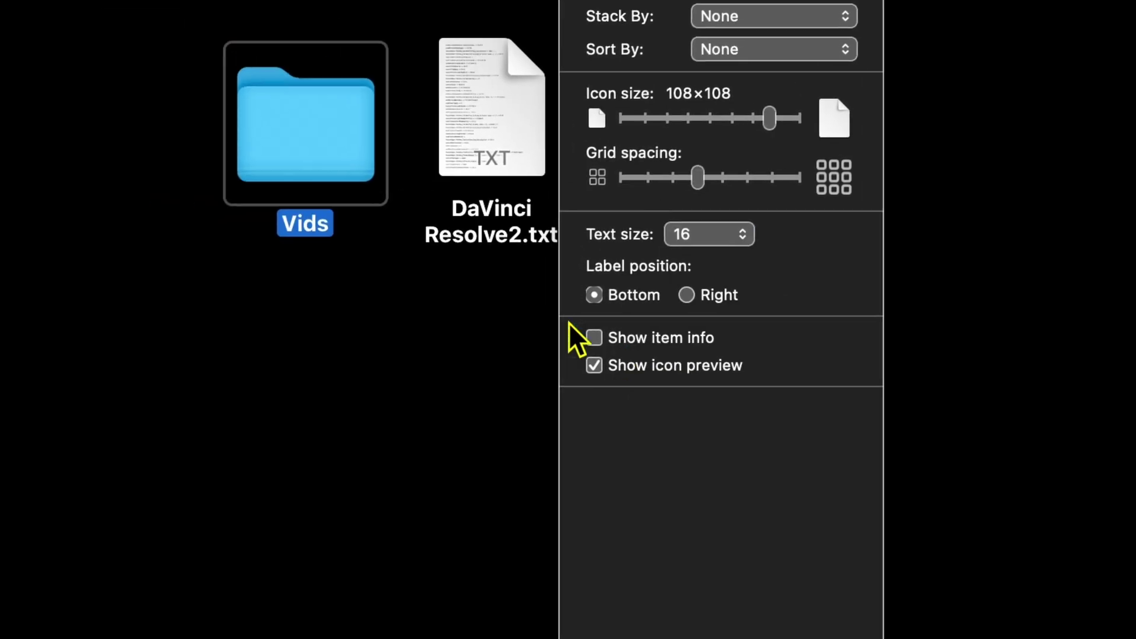
{"action": "left_click", "coordinate": [566, 322]}
{"action": "key", "text": "super+j"}
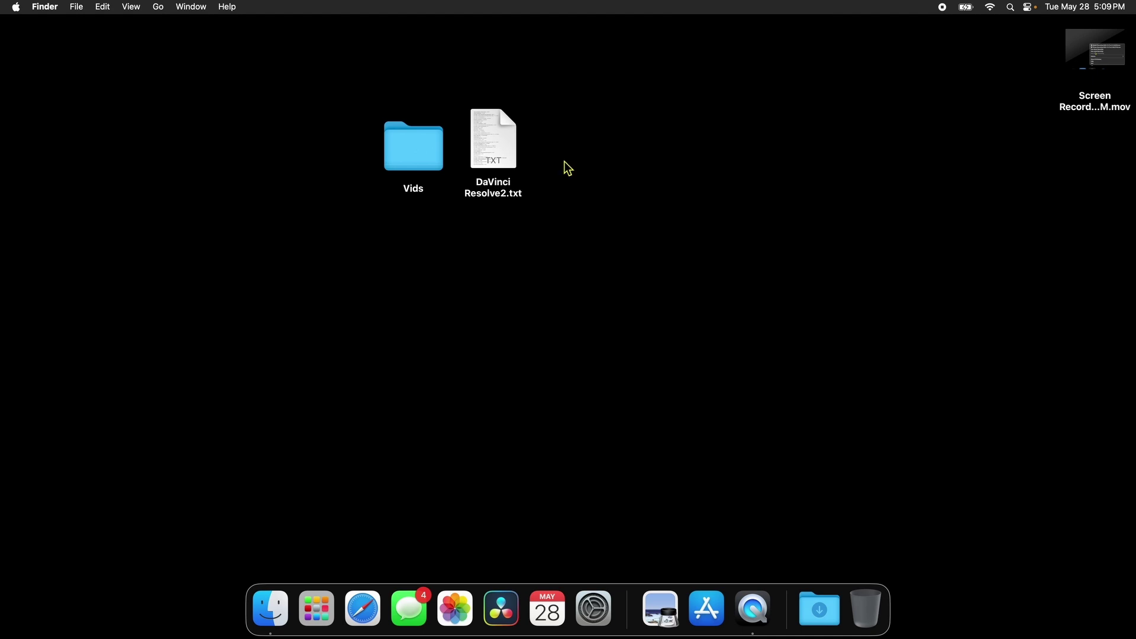
Step: Open System Settings to the Accessibility pane and move the window to the right
{"action": "left_click", "coordinate": [606, 606]}
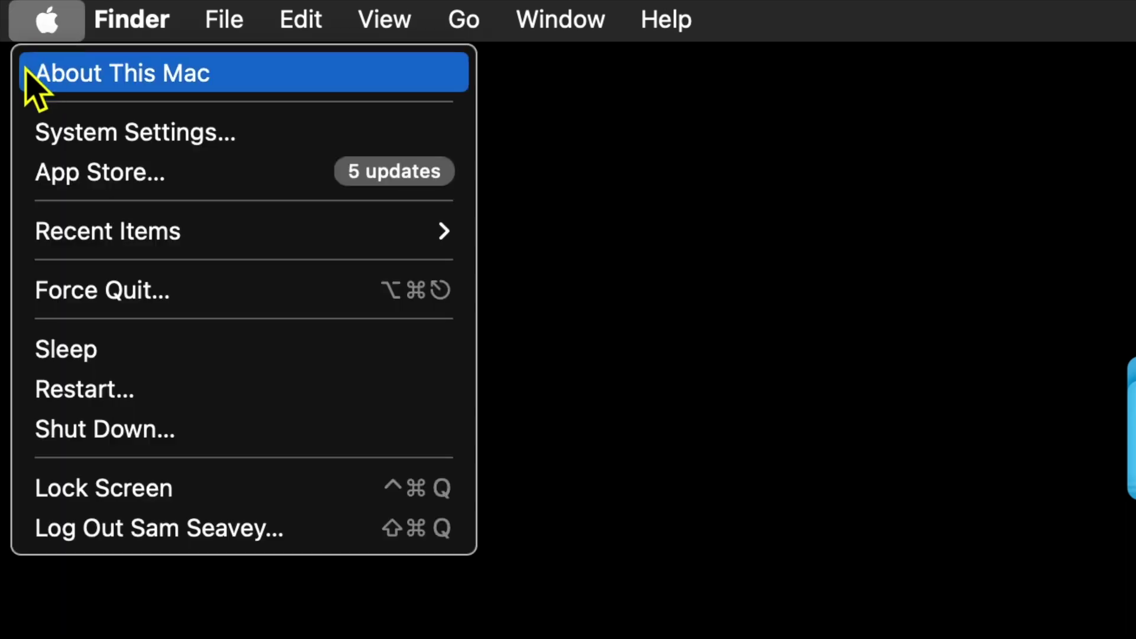
{"action": "left_click", "coordinate": [49, 130]}
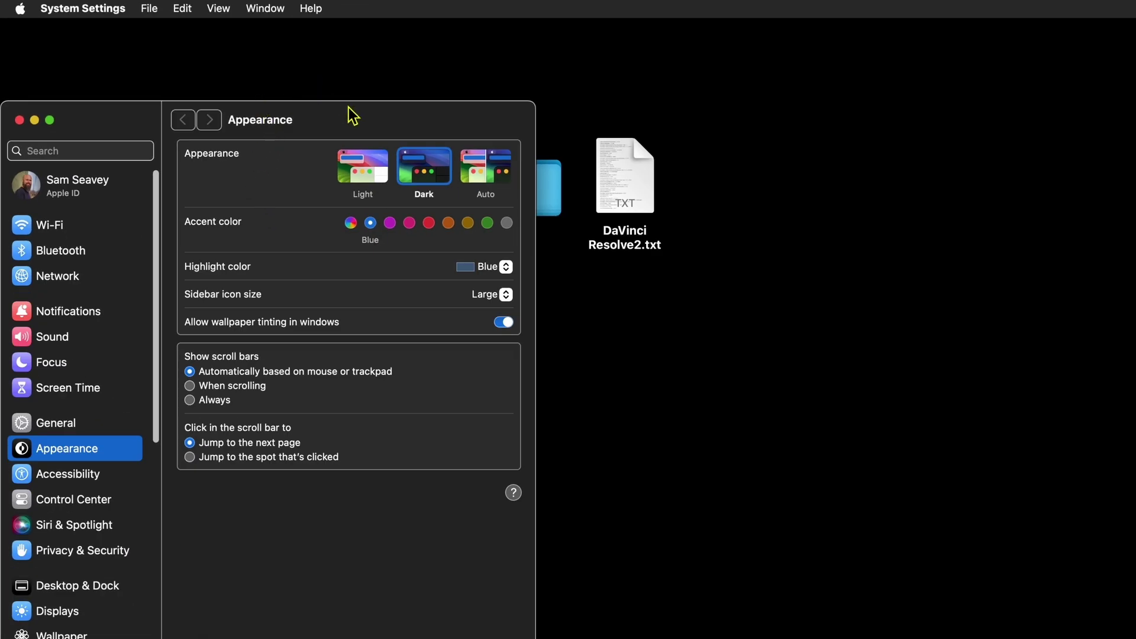
{"action": "left_click_drag", "start_coordinate": [355, 125], "coordinate": [662, 125]}
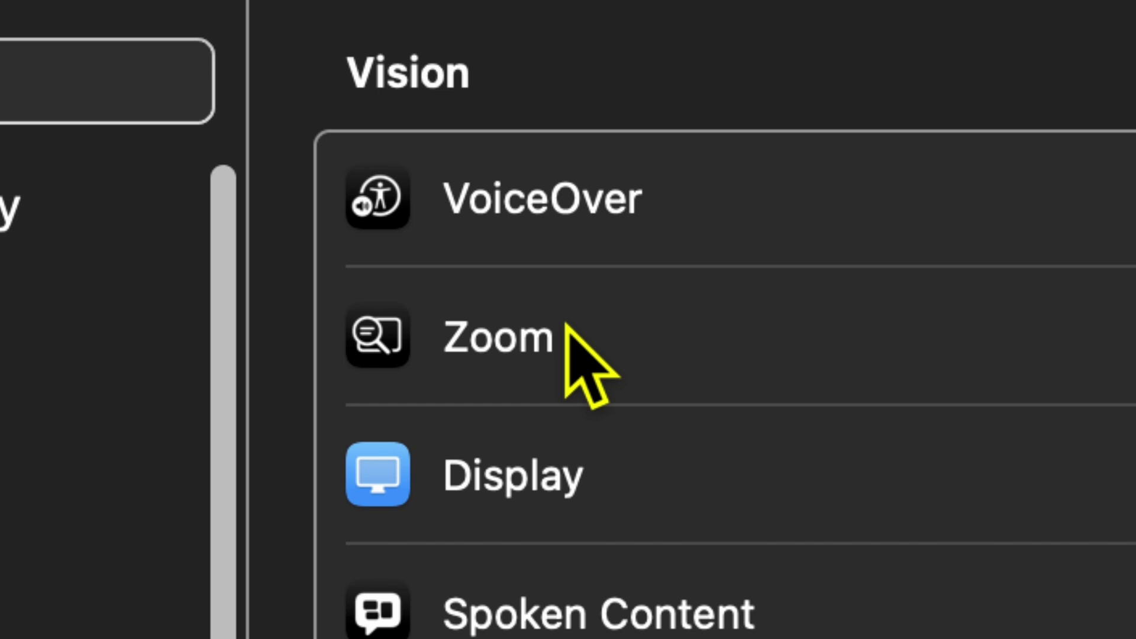
Step: Open Zoom under Vision in the Accessibility pane
{"action": "left_click", "coordinate": [565, 332]}
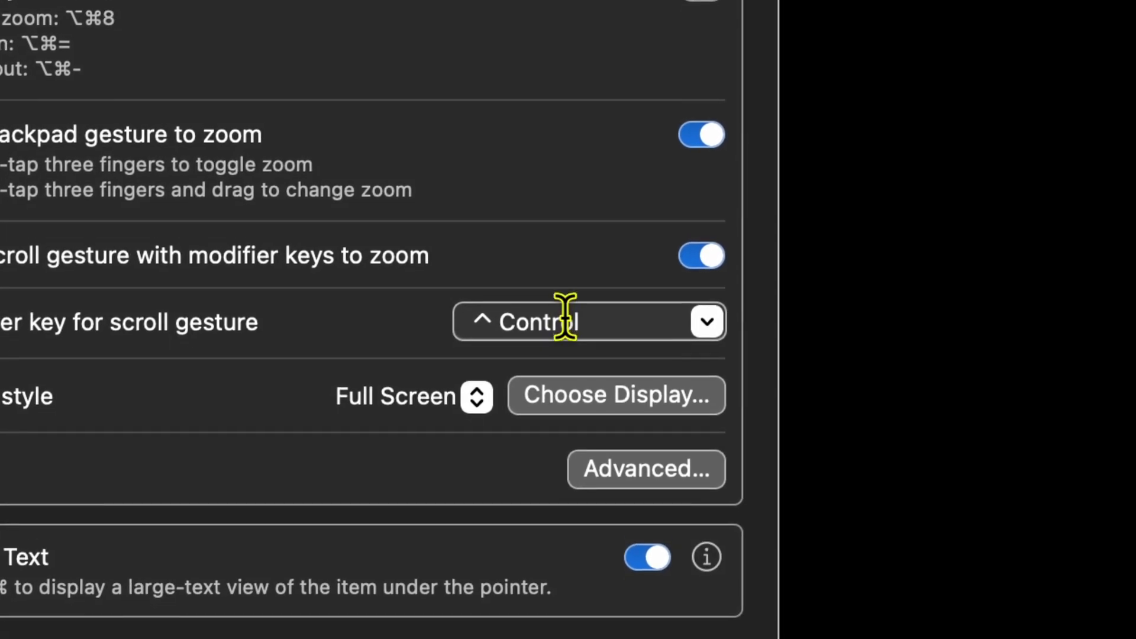
Step: Change the scroll-gesture modifier key and switch the zoom style to Split Screen
{"action": "left_click", "coordinate": [567, 317]}
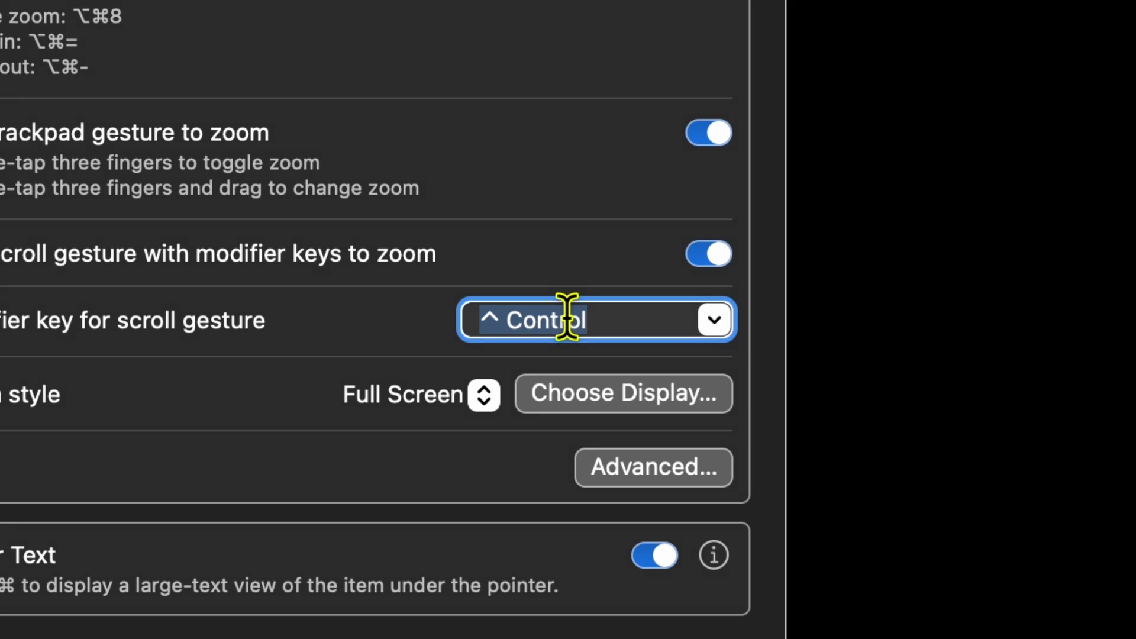
{"action": "left_click", "coordinate": [300, 414]}
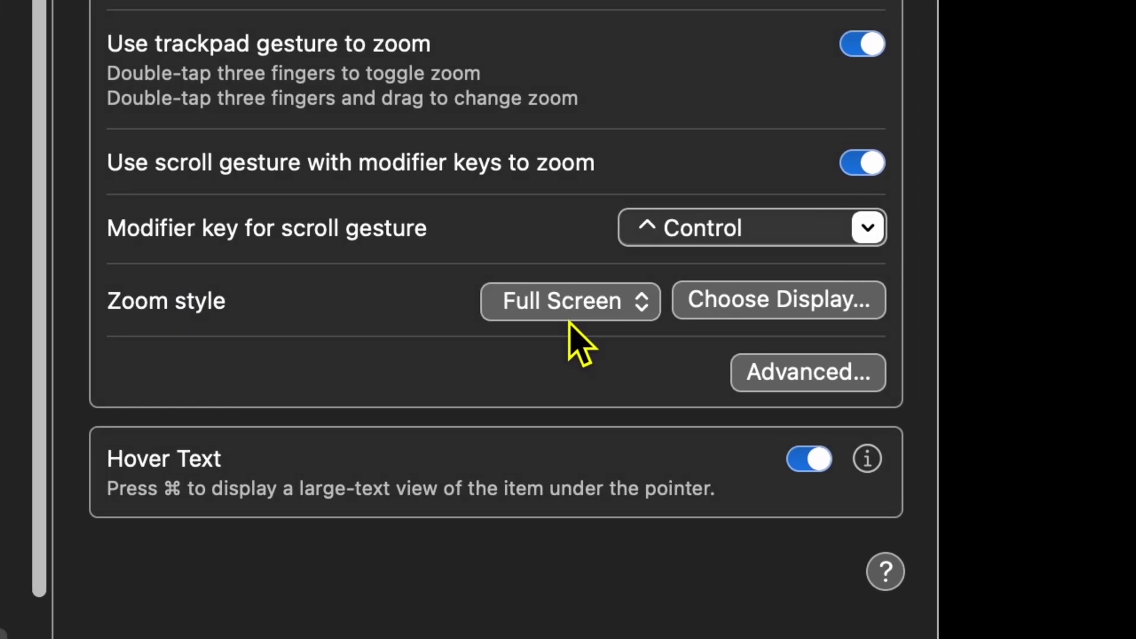
{"action": "left_click", "coordinate": [571, 320]}
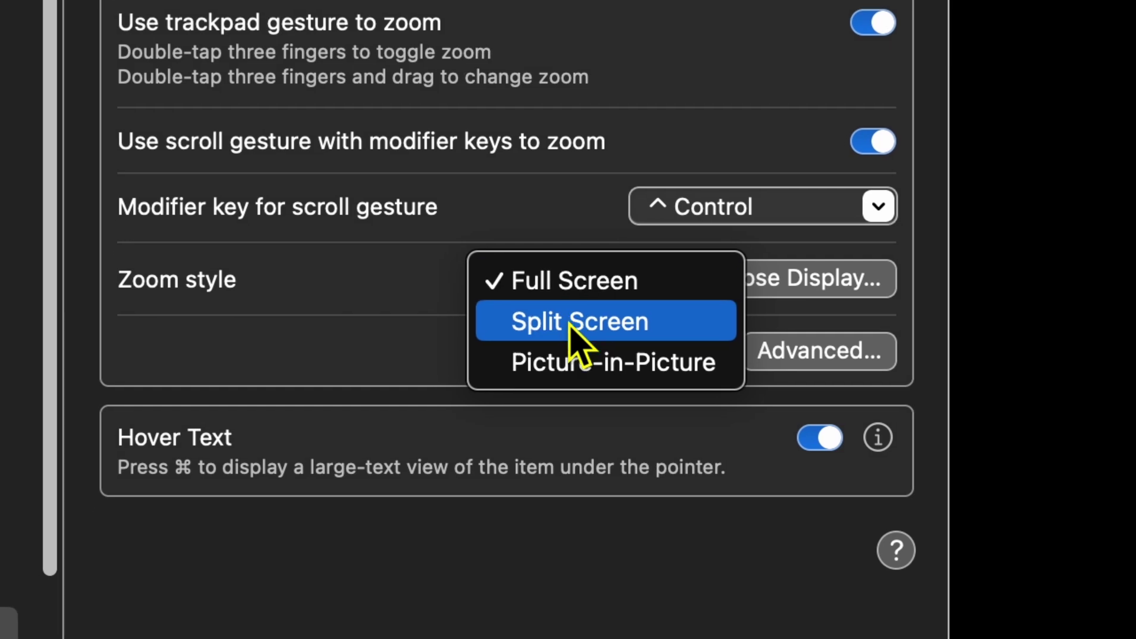
{"action": "left_click", "coordinate": [571, 323]}
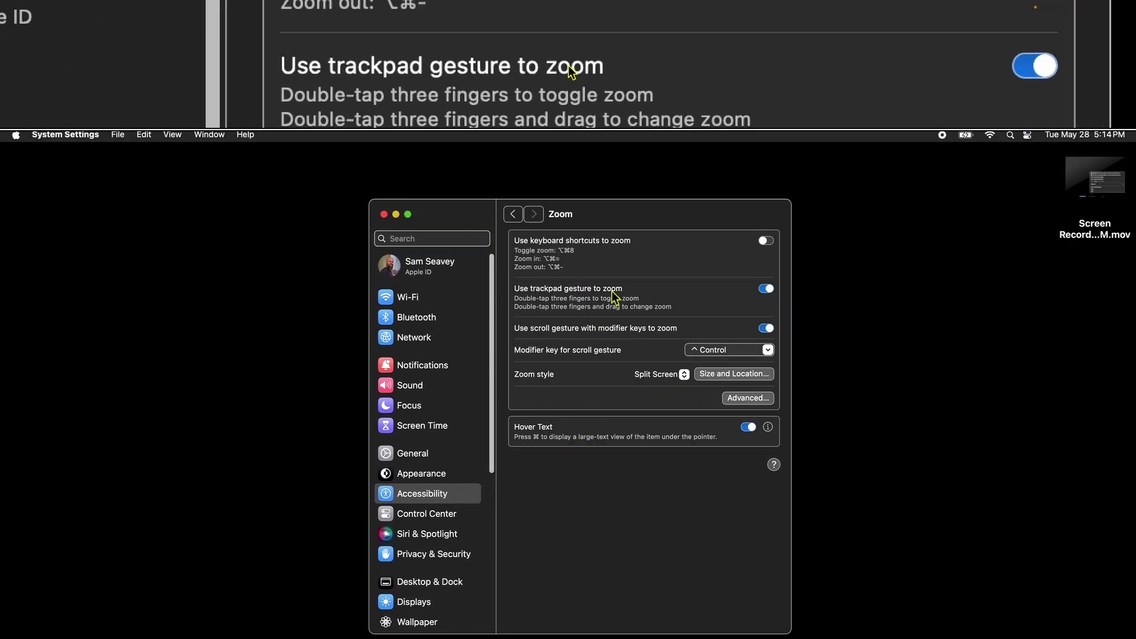
Step: Switch zoom style to Picture-in-Picture, try Hover Text, and open the Advanced options
{"action": "left_click", "coordinate": [651, 374]}
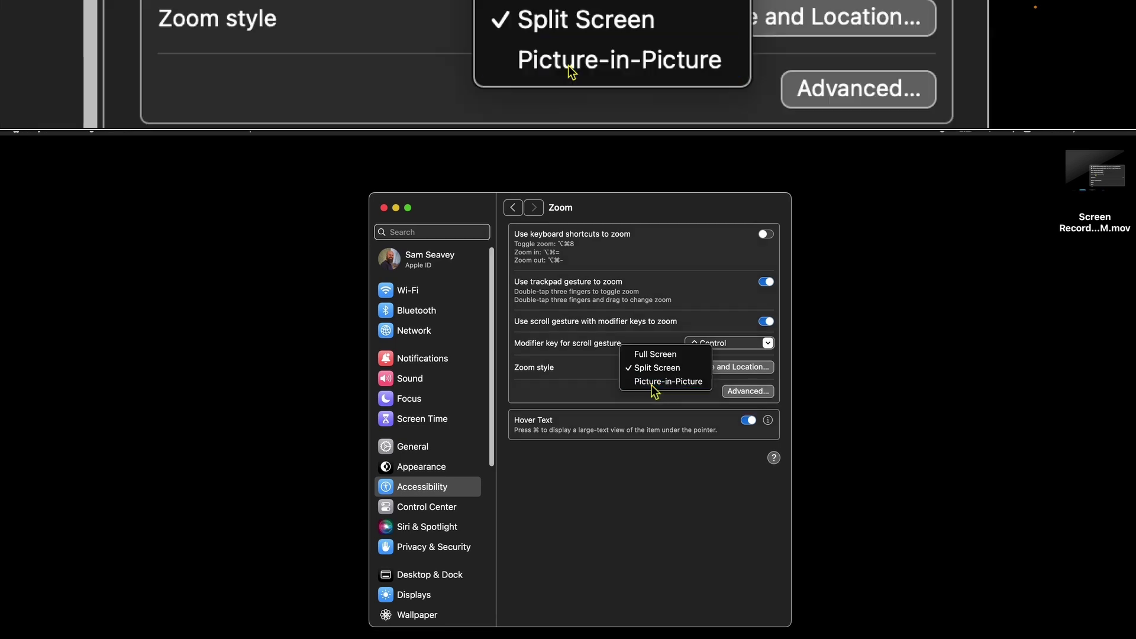
{"action": "left_click", "coordinate": [650, 389]}
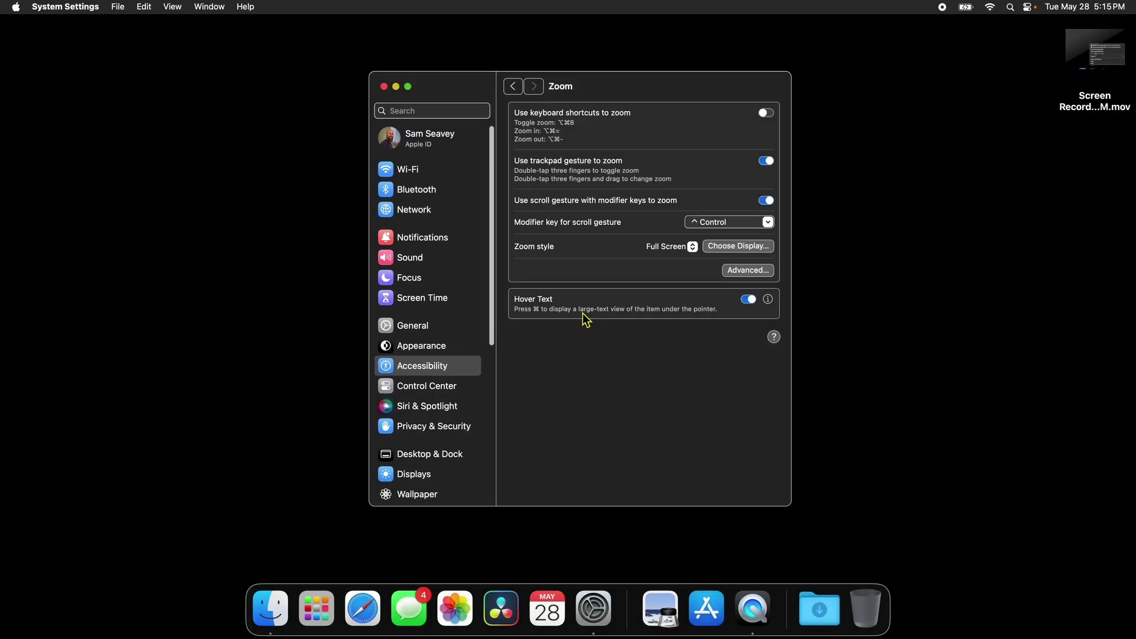
{"action": "key", "text": "super"}
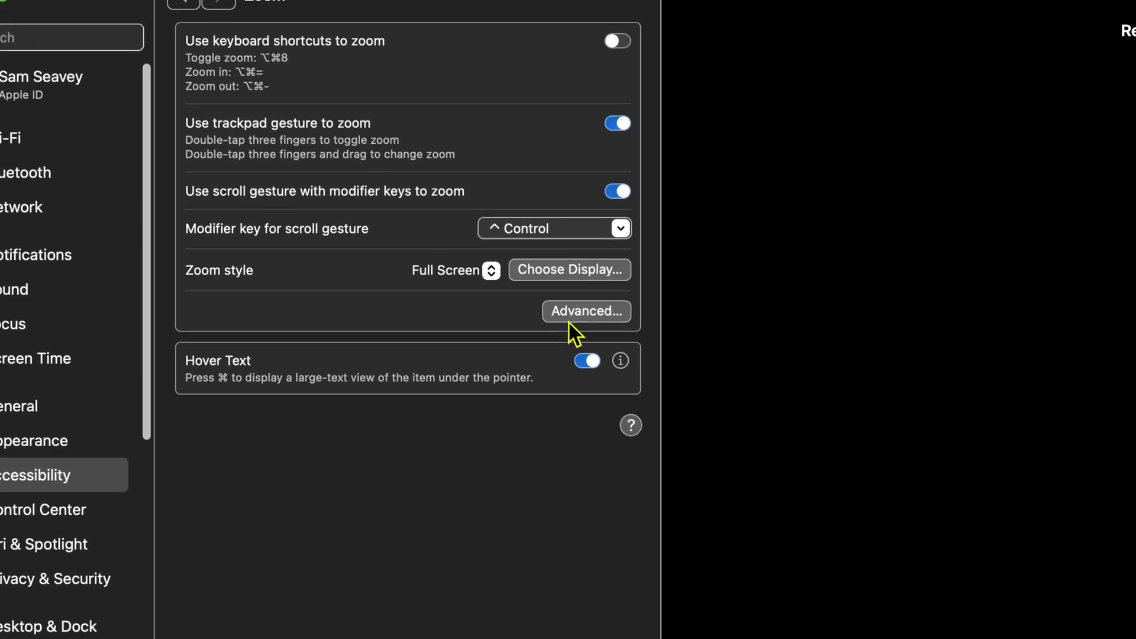
{"action": "left_click", "coordinate": [747, 270]}
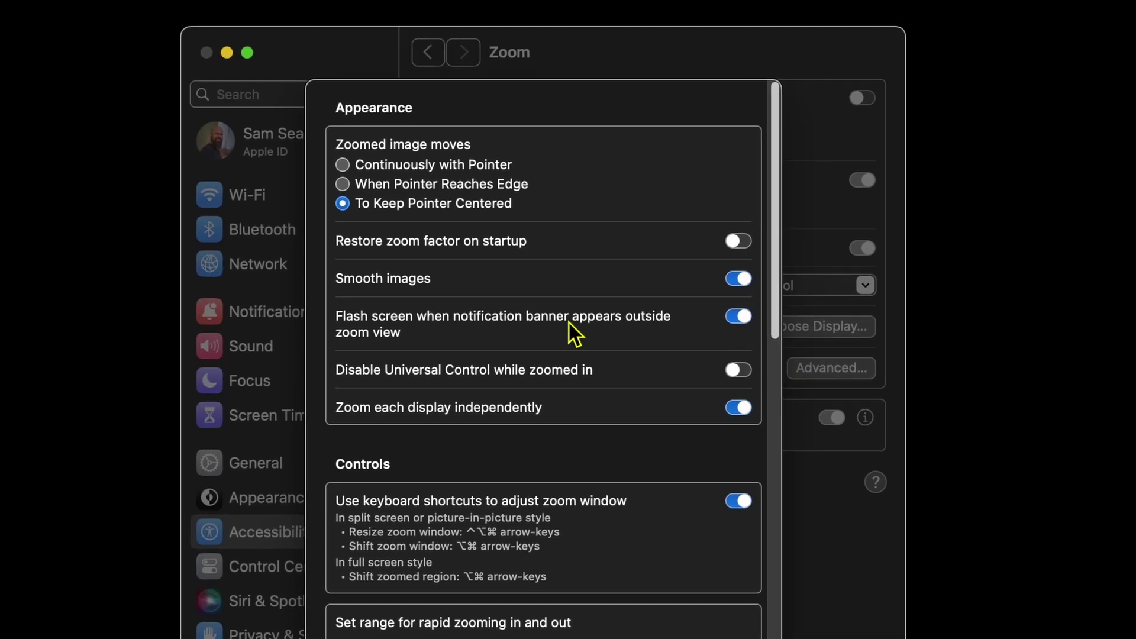
Step: Change how the zoomed image moves with the pointer in the Advanced zoom sheet
{"action": "scroll", "coordinate": [569, 329], "scroll_direction": "down", "scroll_amount": 10}
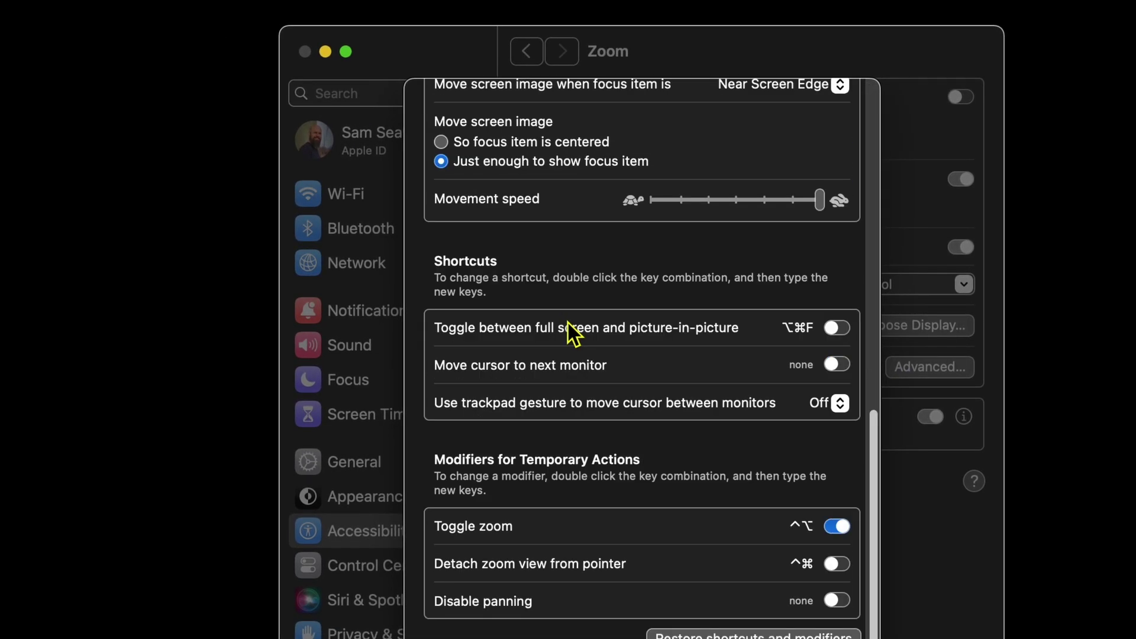
{"action": "scroll", "coordinate": [569, 329], "scroll_direction": "up", "scroll_amount": 10}
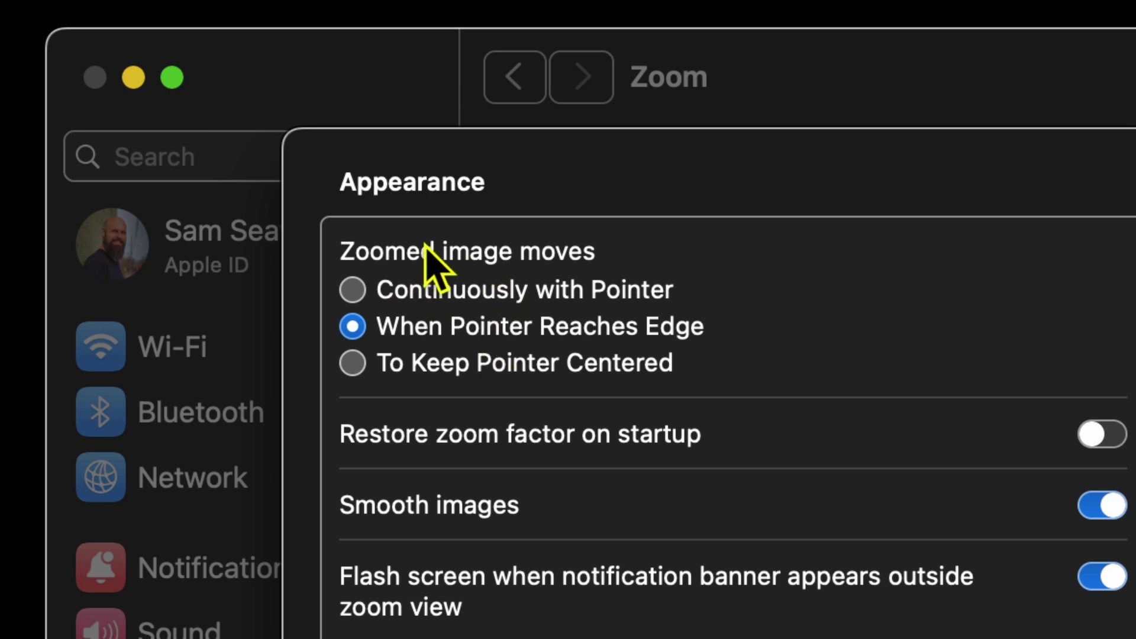
{"action": "left_click", "coordinate": [435, 289]}
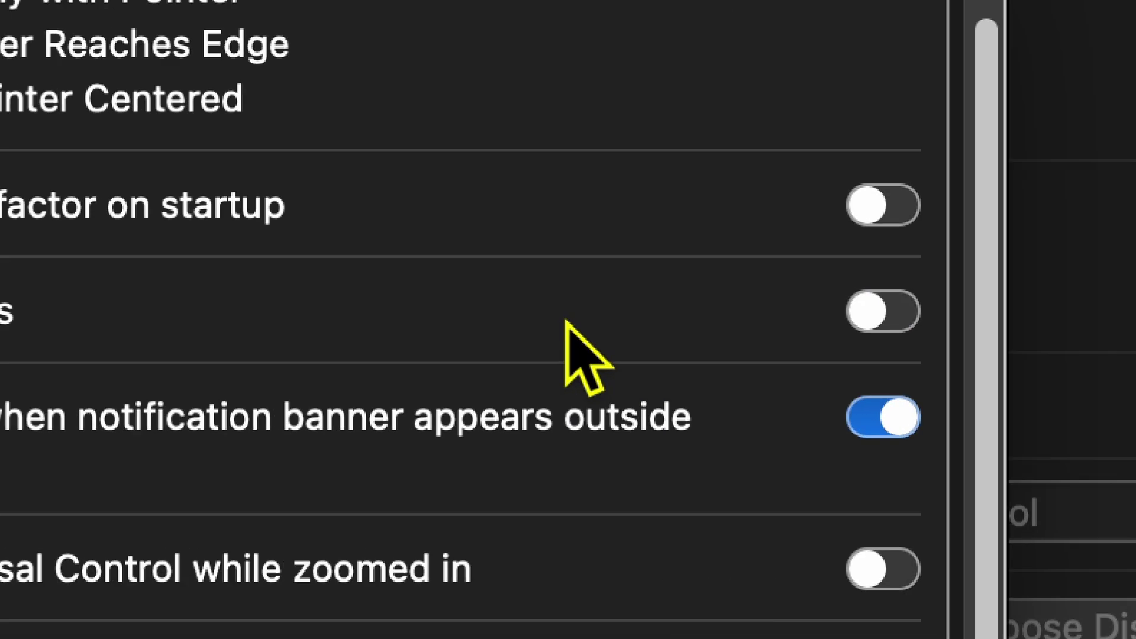
Step: Turn Smooth images back on in the Advanced zoom sheet and zoom the screen out
{"action": "scroll", "coordinate": [565, 322], "scroll_direction": "up", "scroll_amount": 5}
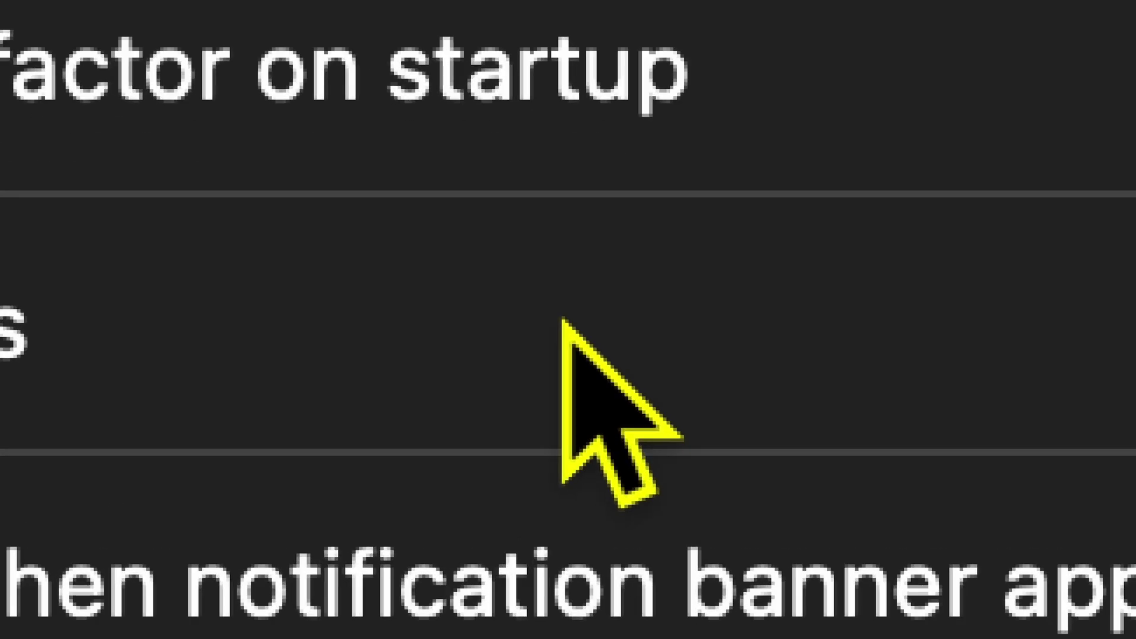
{"action": "scroll", "coordinate": [564, 322], "scroll_direction": "up", "scroll_amount": 1}
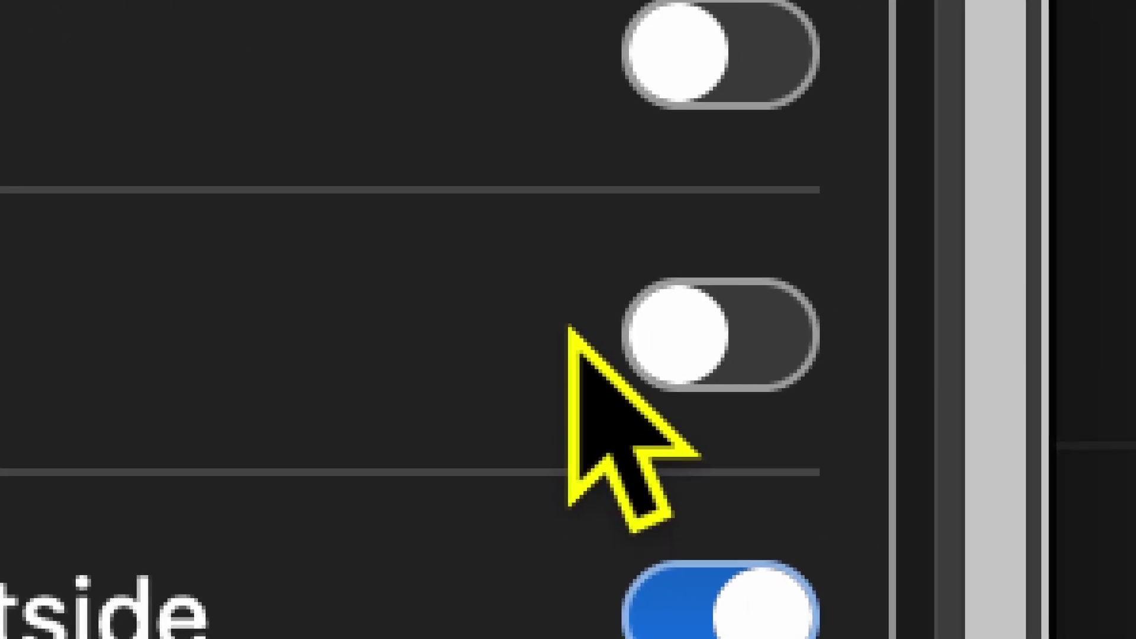
{"action": "left_click", "coordinate": [570, 324]}
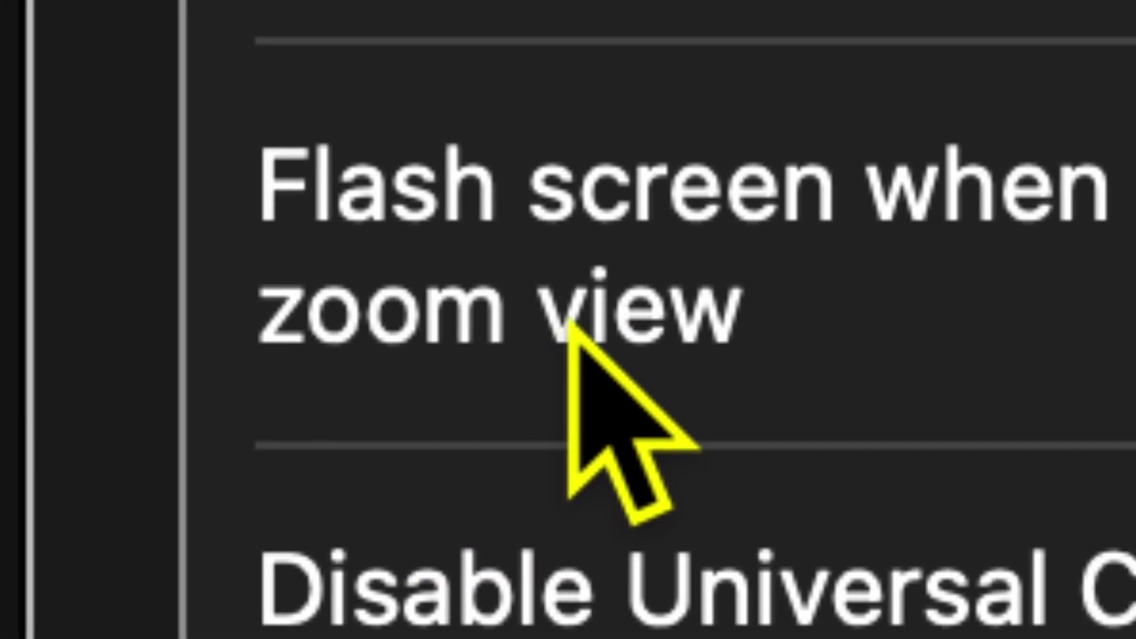
{"action": "key", "text": "alt+super+minus"}
{"action": "key", "text": "alt+super+minus"}
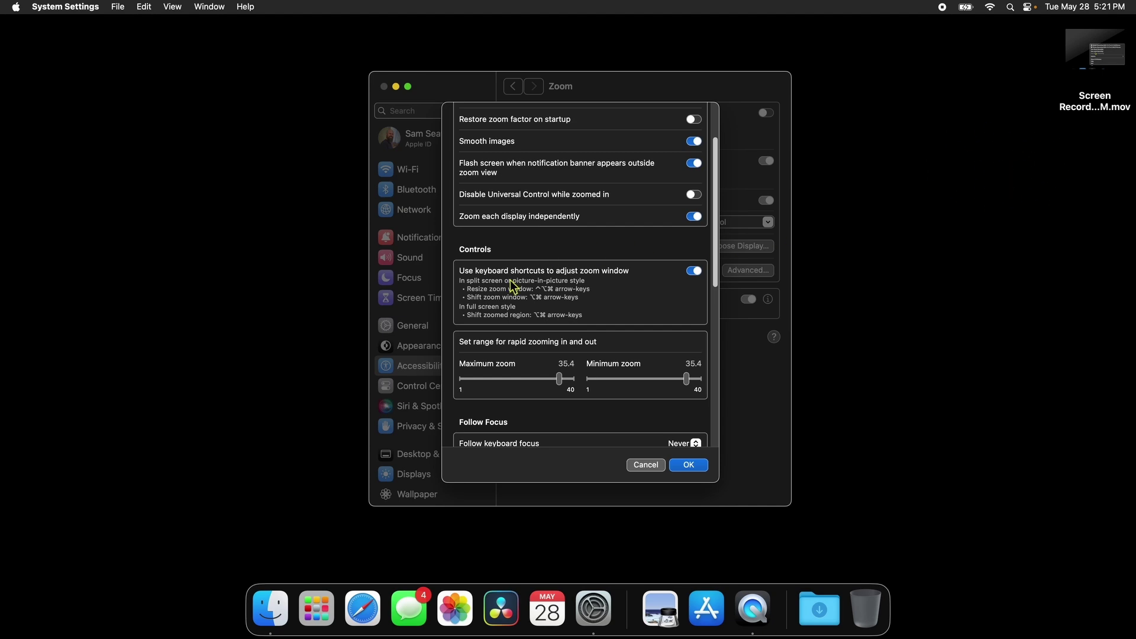
Step: Zoom in and out with Option-Command-= / - and toggle zoom with Option-Command-8
{"action": "key", "text": "alt+super+equal"}
{"action": "key", "text": "alt+super+equal"}
{"action": "key", "text": "alt+super+equal"}
{"action": "key", "text": "alt+super+equal"}
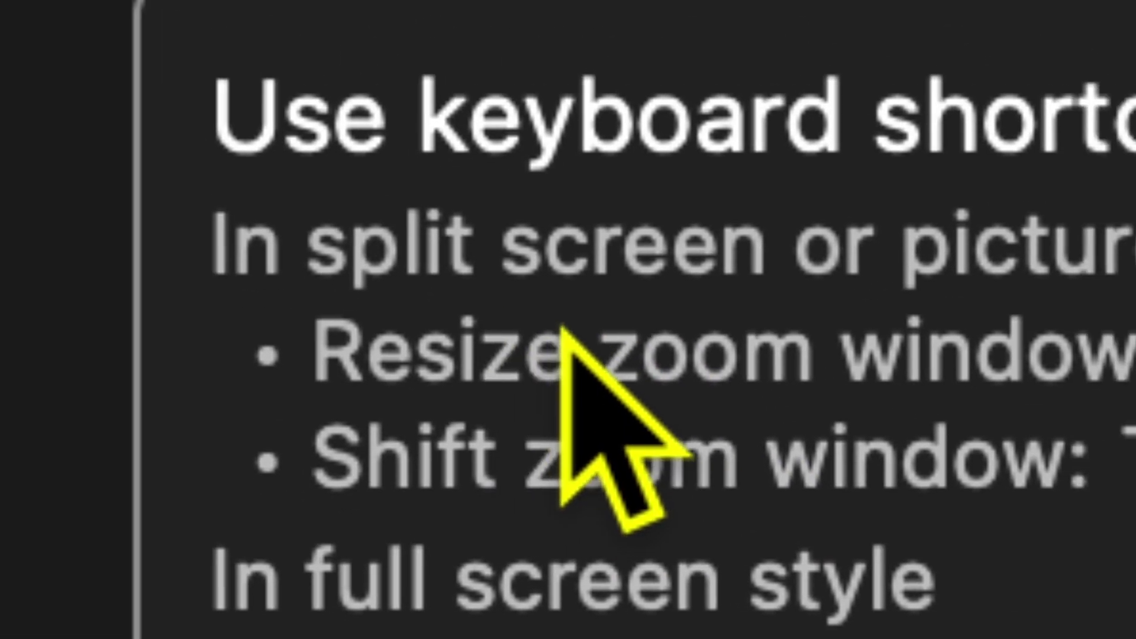
{"action": "key", "text": "alt+super+minus"}
{"action": "key", "text": "alt+super+minus"}
{"action": "key", "text": "alt+super+minus"}
{"action": "key", "text": "alt+super+minus"}
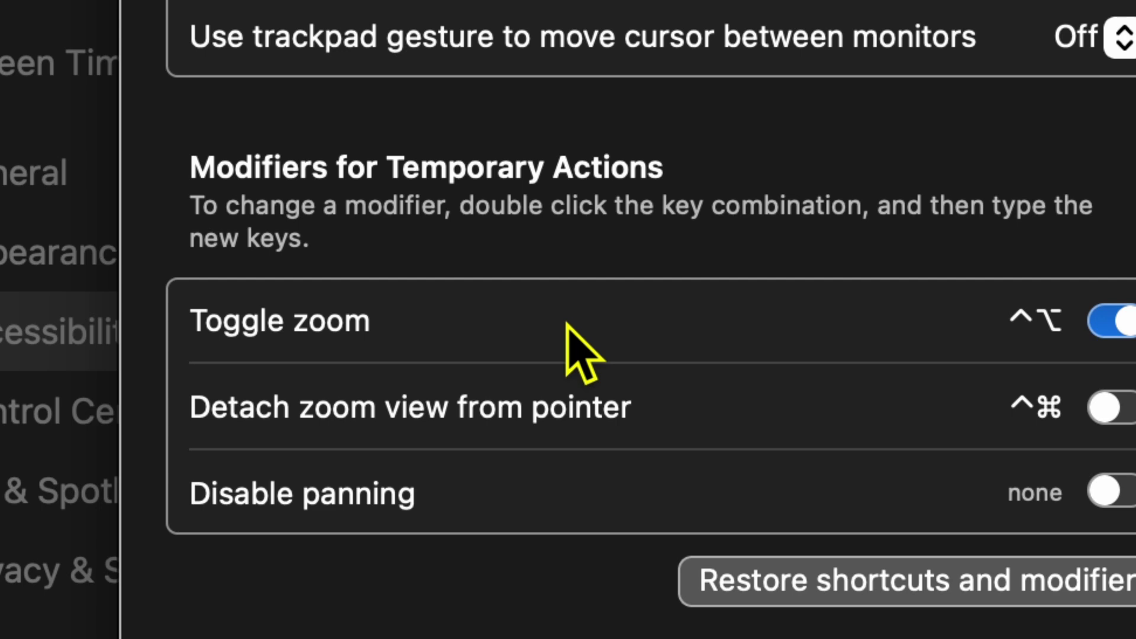
{"action": "key", "text": "alt+super+8"}
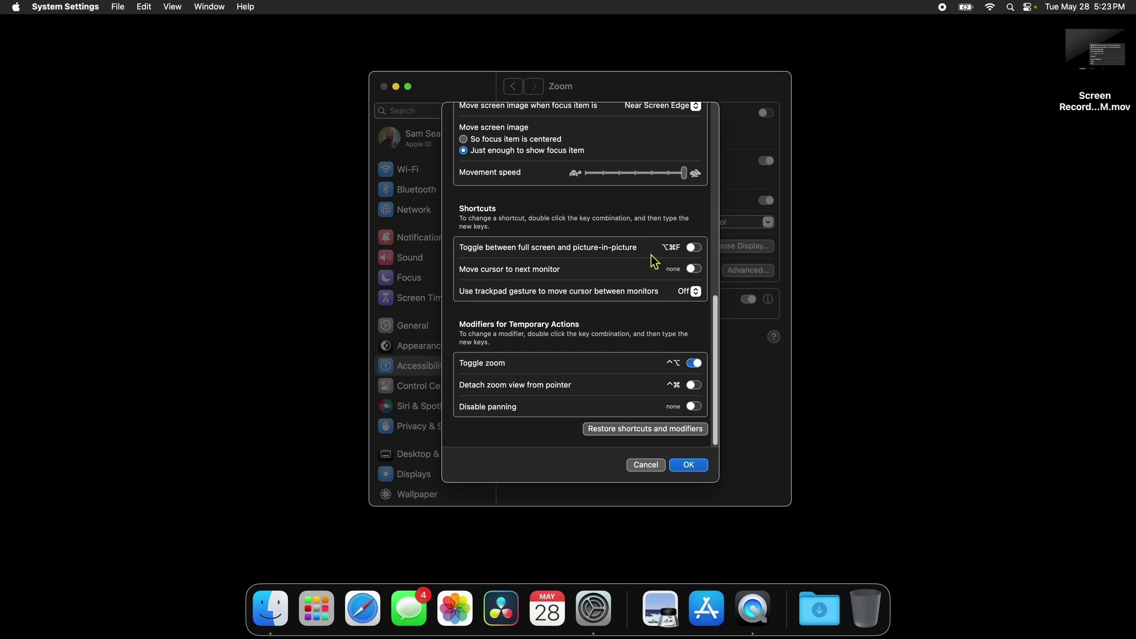
{"action": "key", "text": "alt+super+8"}
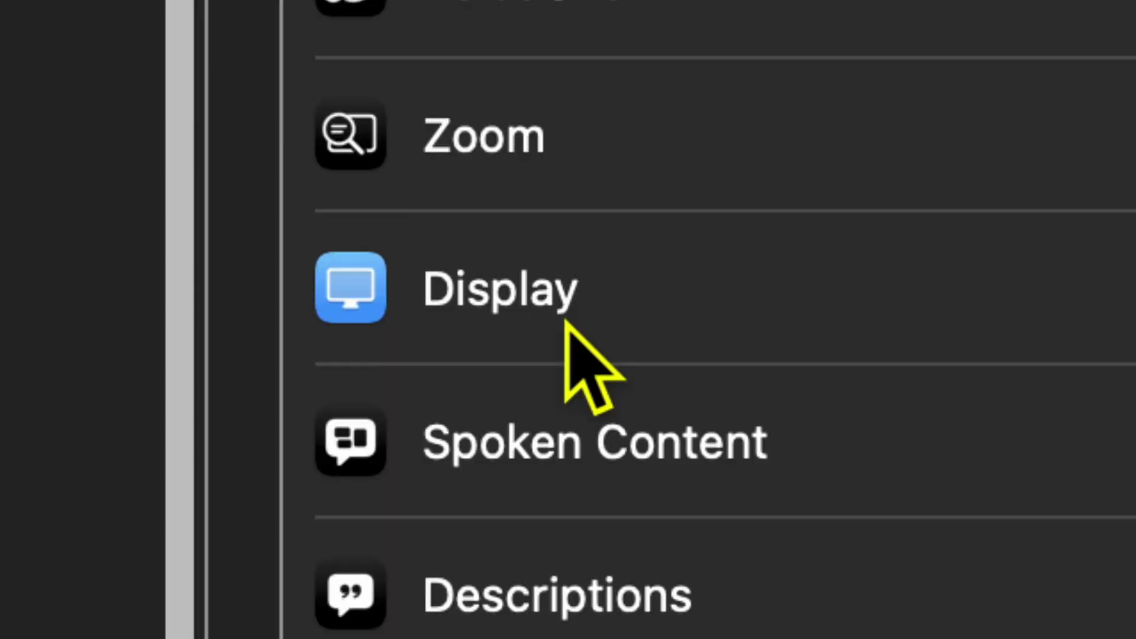
Step: Open Display settings and set Display contrast a couple of steps above Normal
{"action": "left_click", "coordinate": [559, 290]}
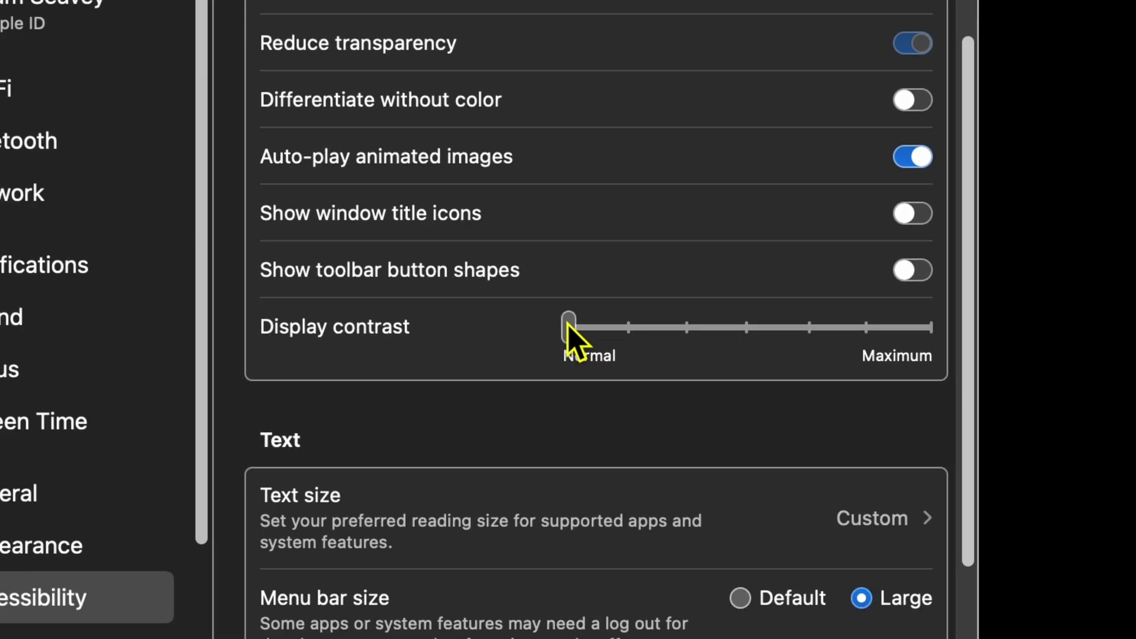
{"action": "left_click_drag", "start_coordinate": [568, 329], "coordinate": [655, 329]}
{"action": "left_click_drag", "start_coordinate": [570, 324], "coordinate": [848, 324]}
{"action": "left_click_drag", "start_coordinate": [568, 324], "coordinate": [712, 324]}
{"action": "mouse_move", "coordinate": [567, 322]}
{"action": "left_mouse_down"}
{"action": "mouse_move", "coordinate": [268, 320]}
{"action": "mouse_move", "coordinate": [603, 324]}
{"action": "mouse_move", "coordinate": [560, 325]}
{"action": "left_mouse_up"}
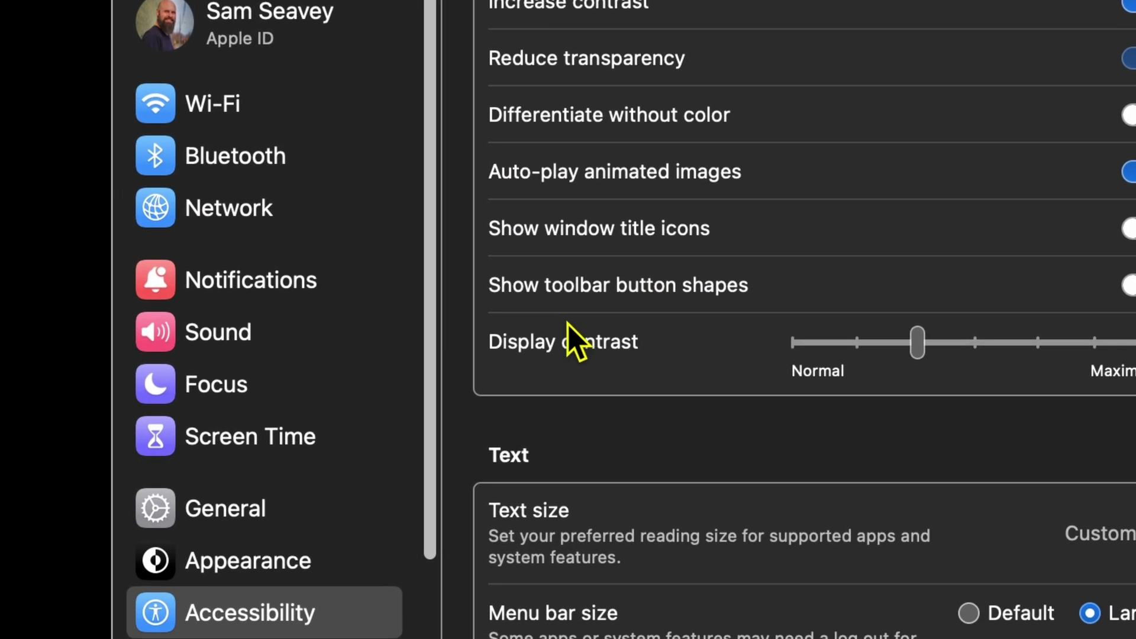
{"action": "right_click", "coordinate": [515, 56]}
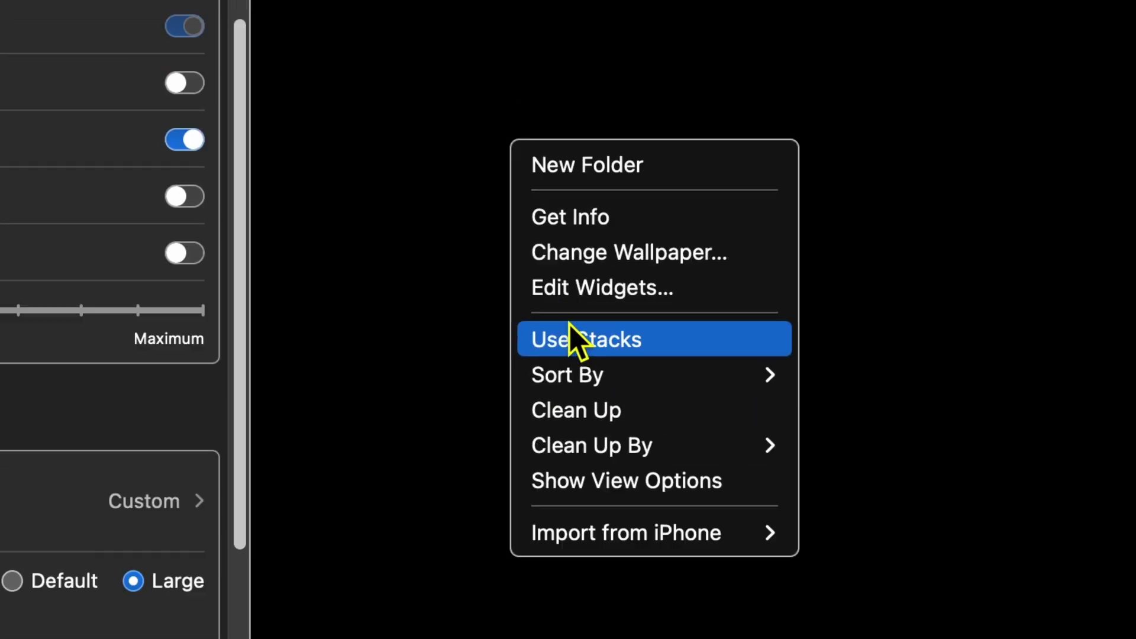
{"action": "left_click", "coordinate": [425, 288]}
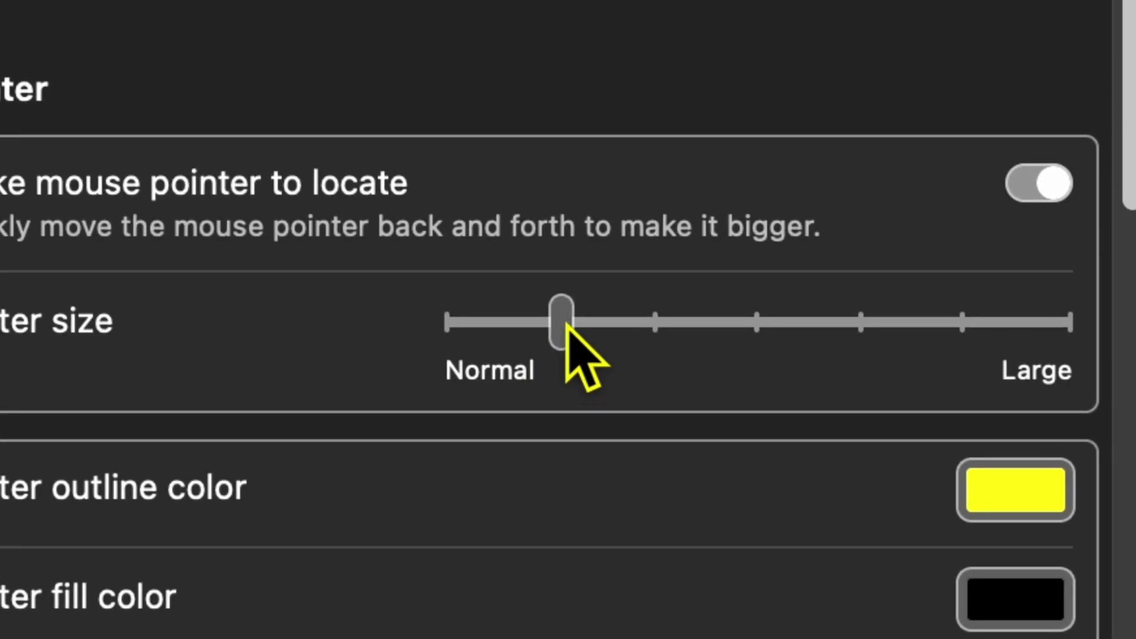
Step: Enlarge the mouse pointer toward Large and scroll down through the Color Filters options
{"action": "left_click_drag", "start_coordinate": [569, 328], "coordinate": [362, 328]}
{"action": "scroll", "coordinate": [568, 322], "scroll_direction": "down", "scroll_amount": 5}
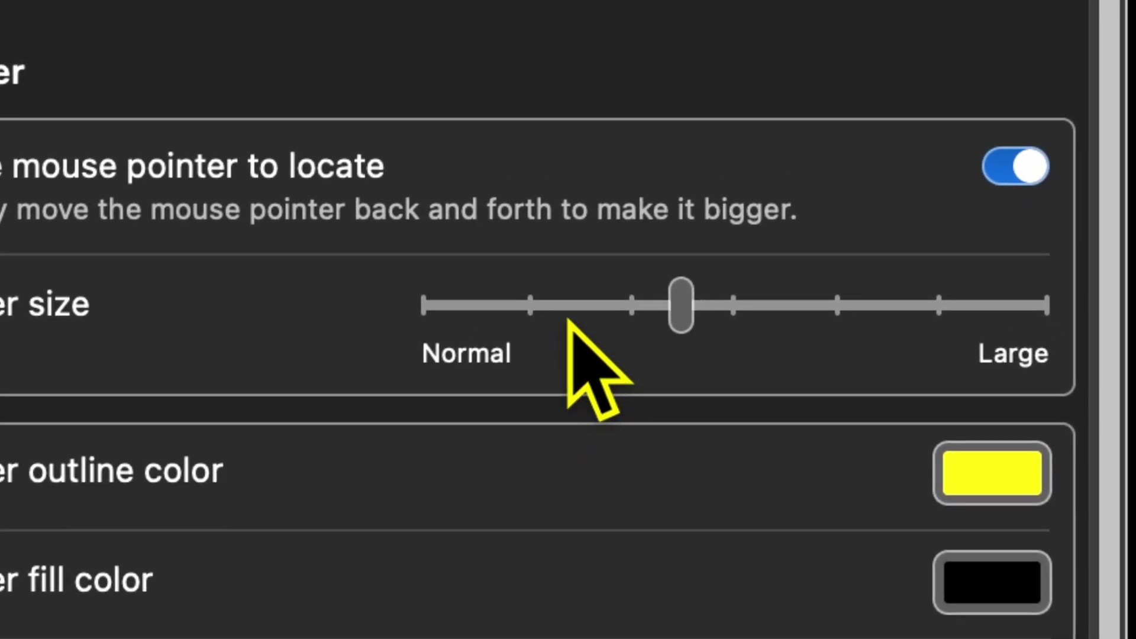
{"action": "scroll", "coordinate": [568, 324], "scroll_direction": "down", "scroll_amount": 5}
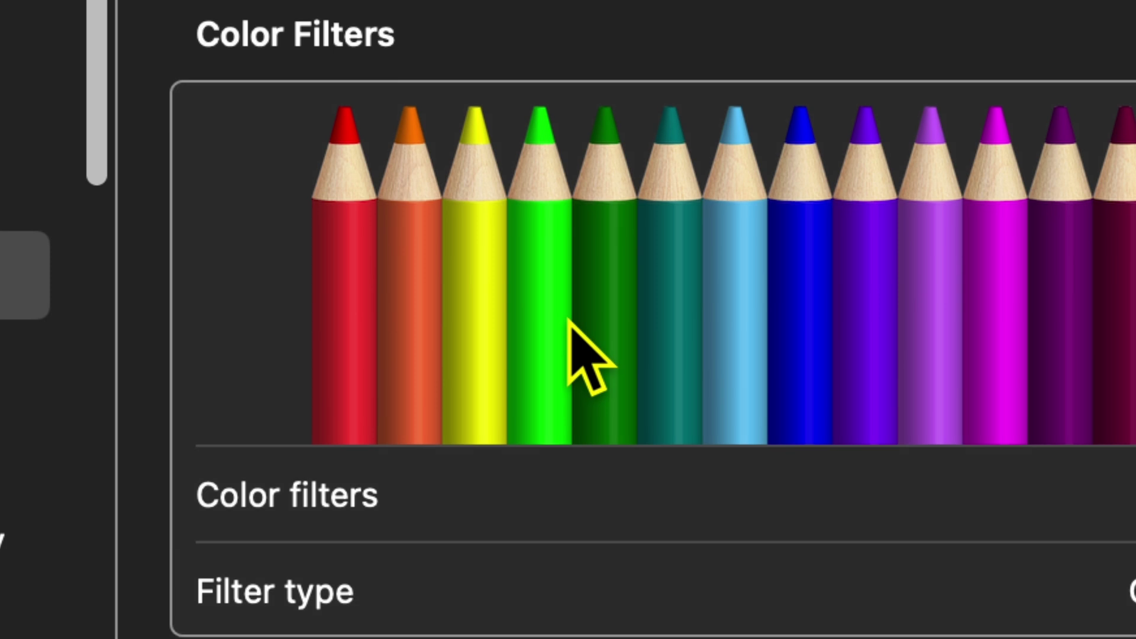
{"action": "scroll", "coordinate": [568, 322], "scroll_direction": "down", "scroll_amount": 2}
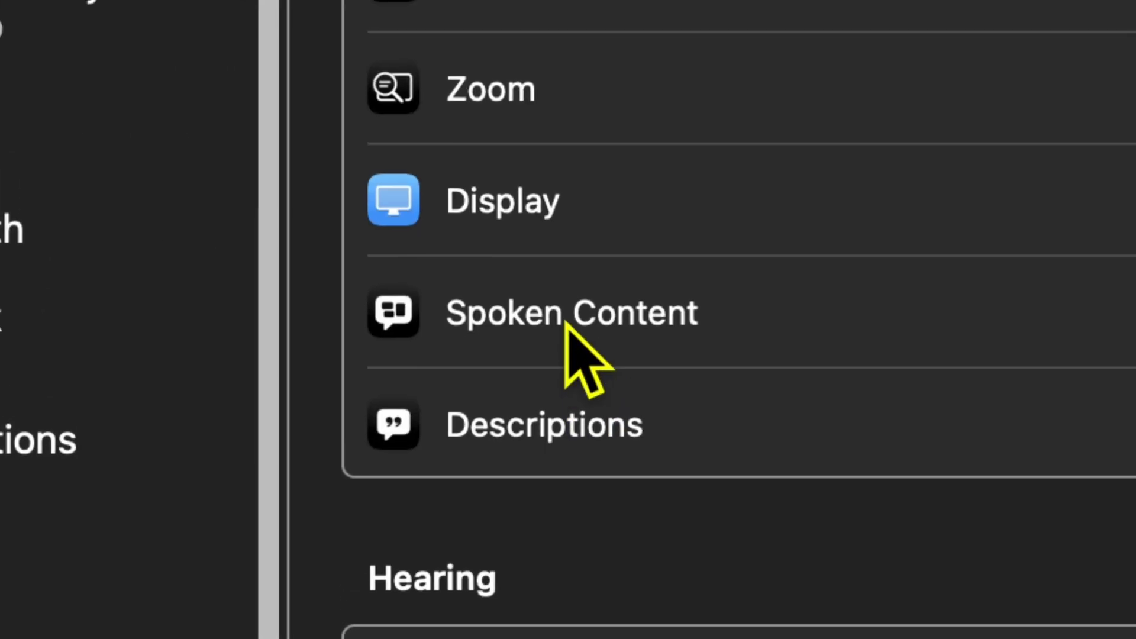
{"action": "left_click", "coordinate": [564, 323]}
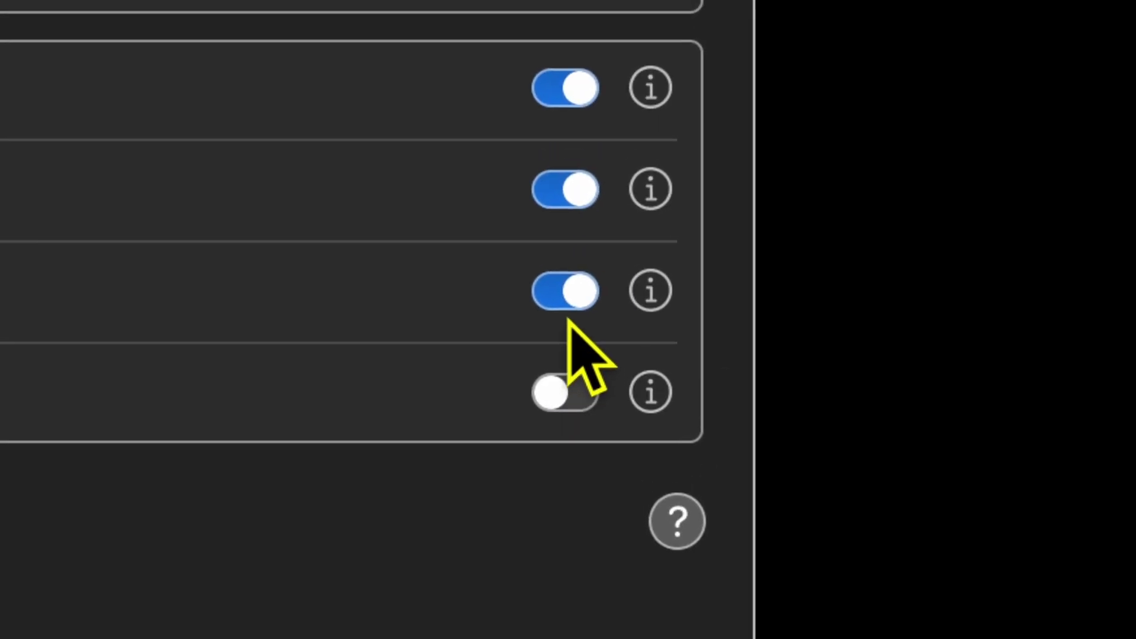
Step: Switch Speak item under the pointer back off, leaving Speak selection on
{"action": "left_click", "coordinate": [548, 303]}
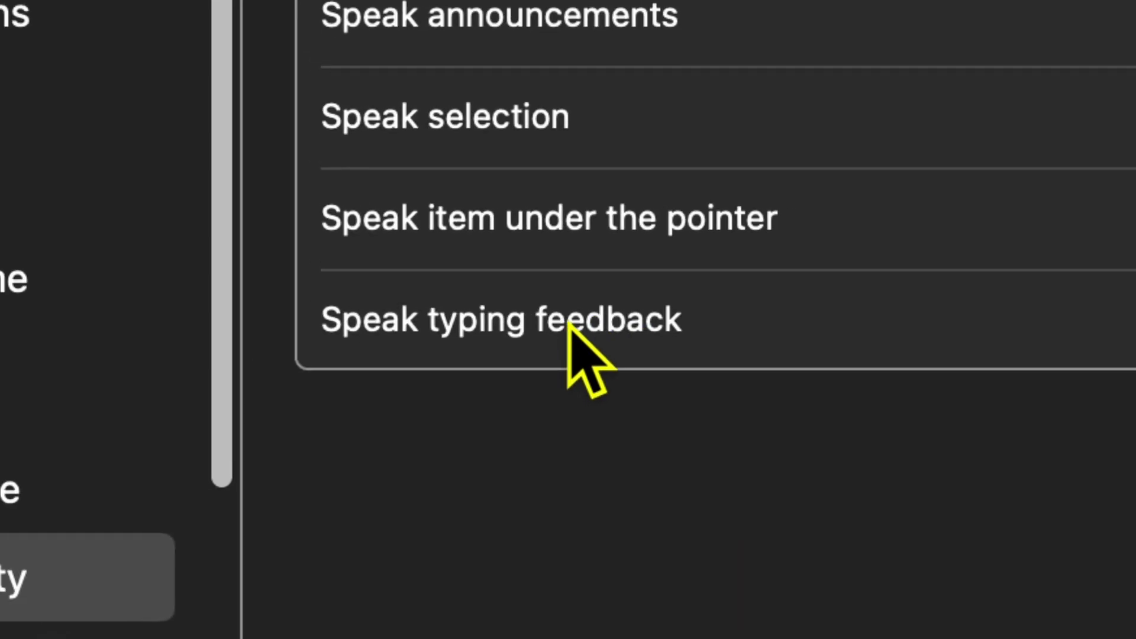
Step: Go back to the main Accessibility list with Cmd+[ and scroll down to the General section's shortcut choices
{"action": "key", "text": "super+bracketleft"}
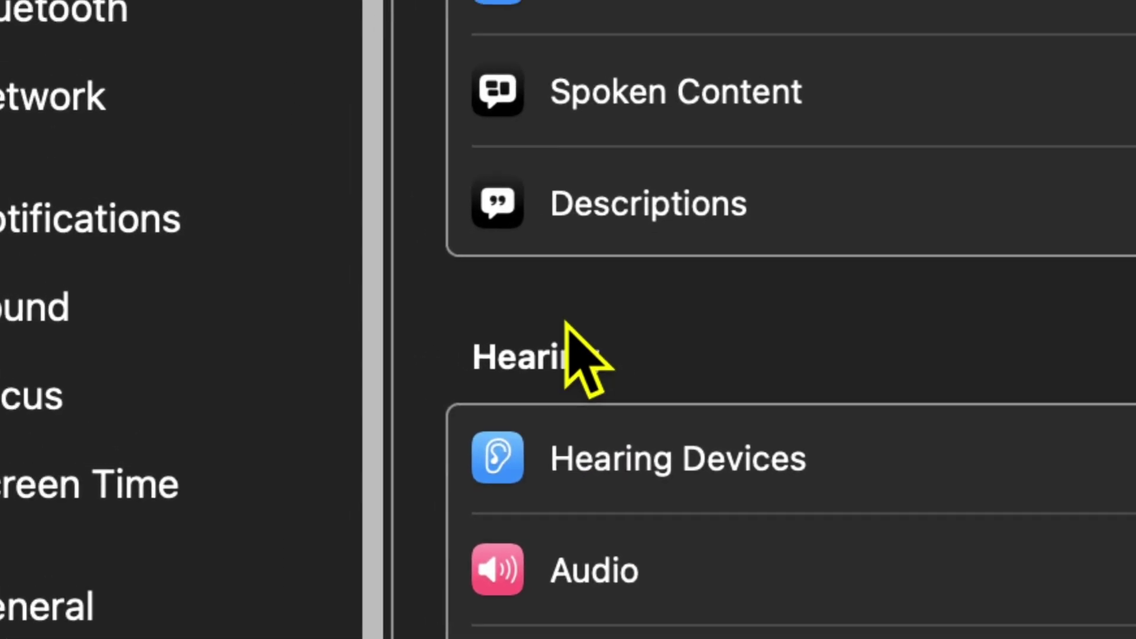
{"action": "scroll", "coordinate": [630, 379], "scroll_direction": "down", "scroll_amount": 2}
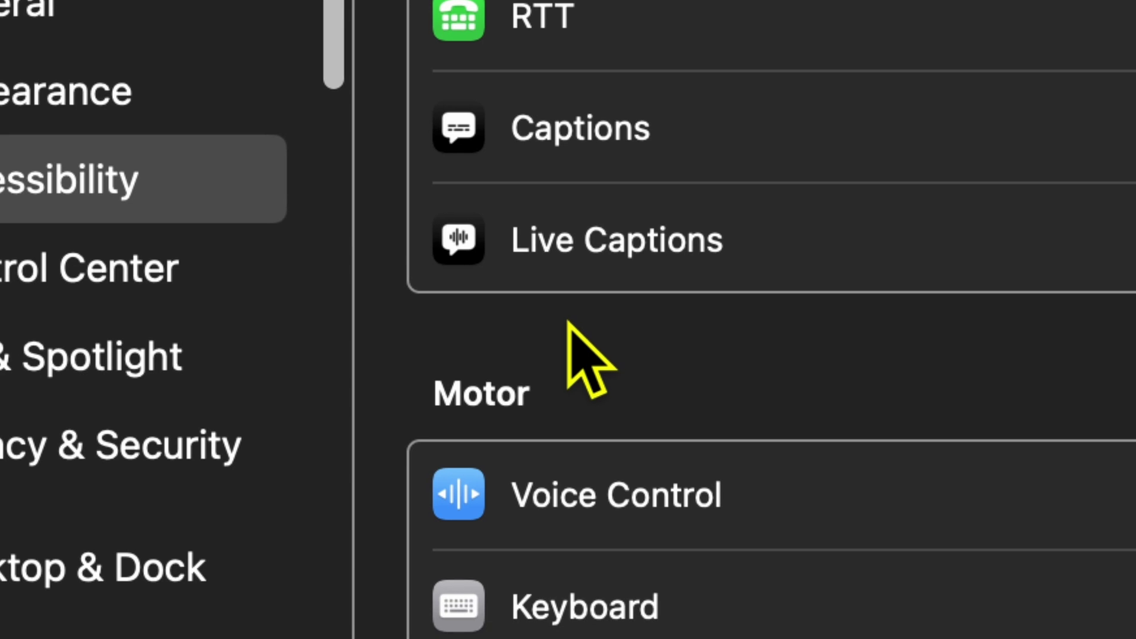
{"action": "scroll", "coordinate": [567, 324], "scroll_direction": "down", "scroll_amount": 10}
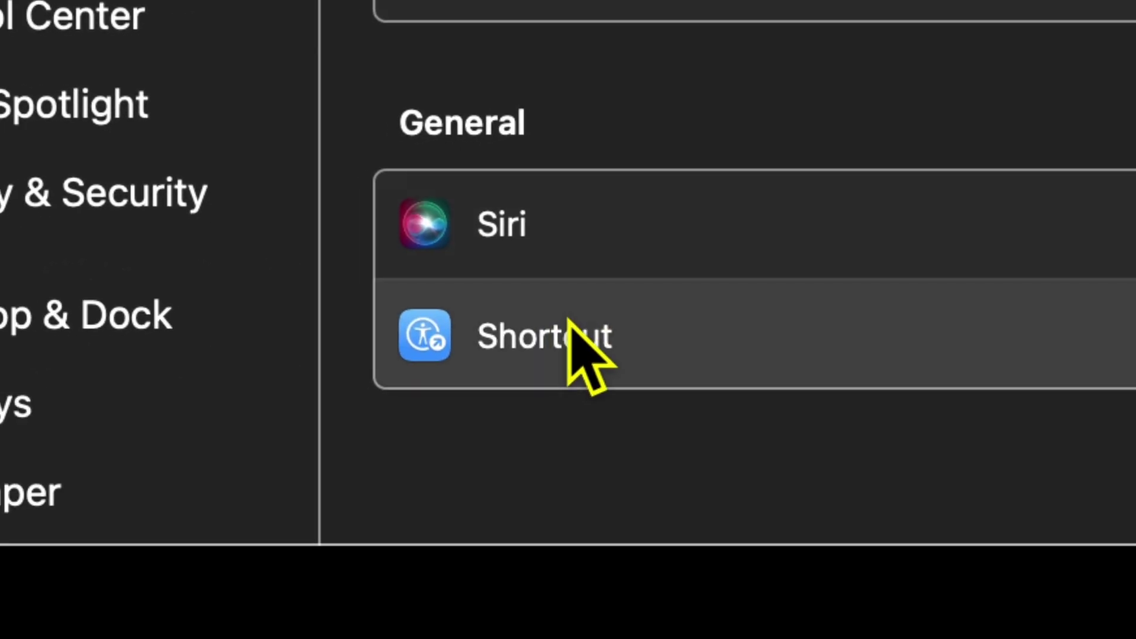
{"action": "left_click", "coordinate": [566, 334]}
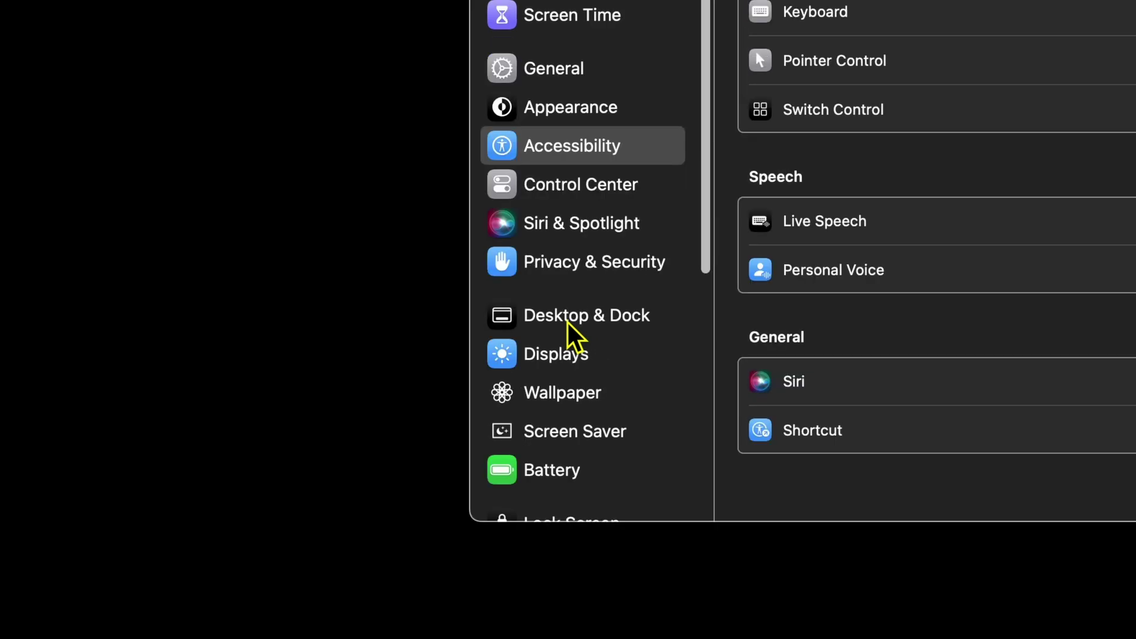
{"action": "left_click", "coordinate": [567, 321]}
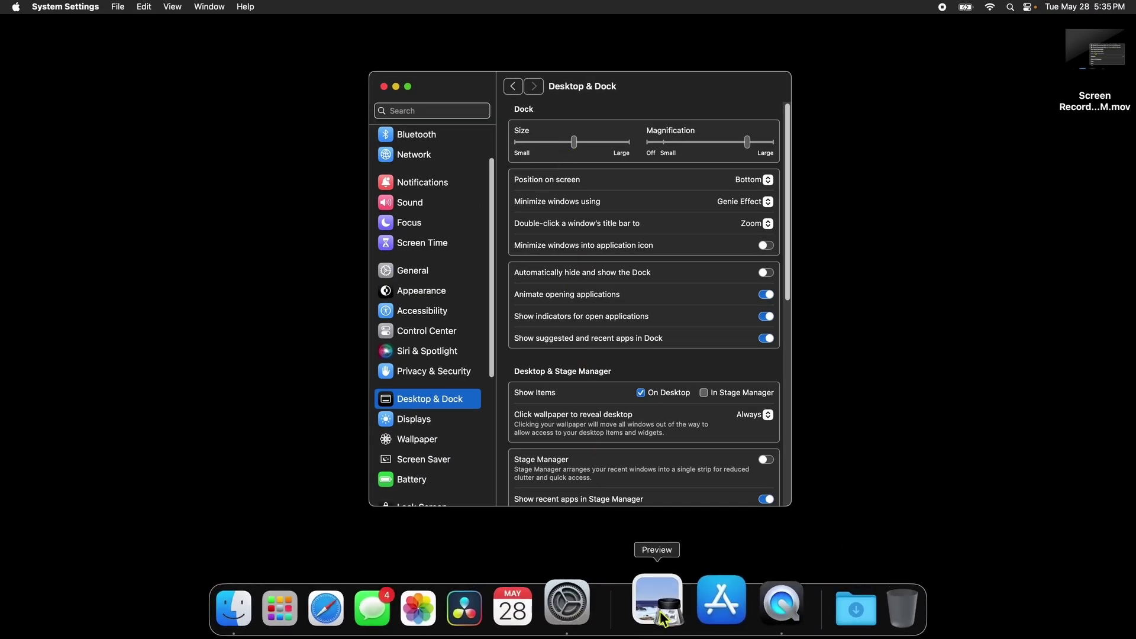
Step: Enlarge the Dock with the Size slider, then look over the Desktop & Dock settings
{"action": "left_click_drag", "start_coordinate": [574, 142], "coordinate": [594, 157]}
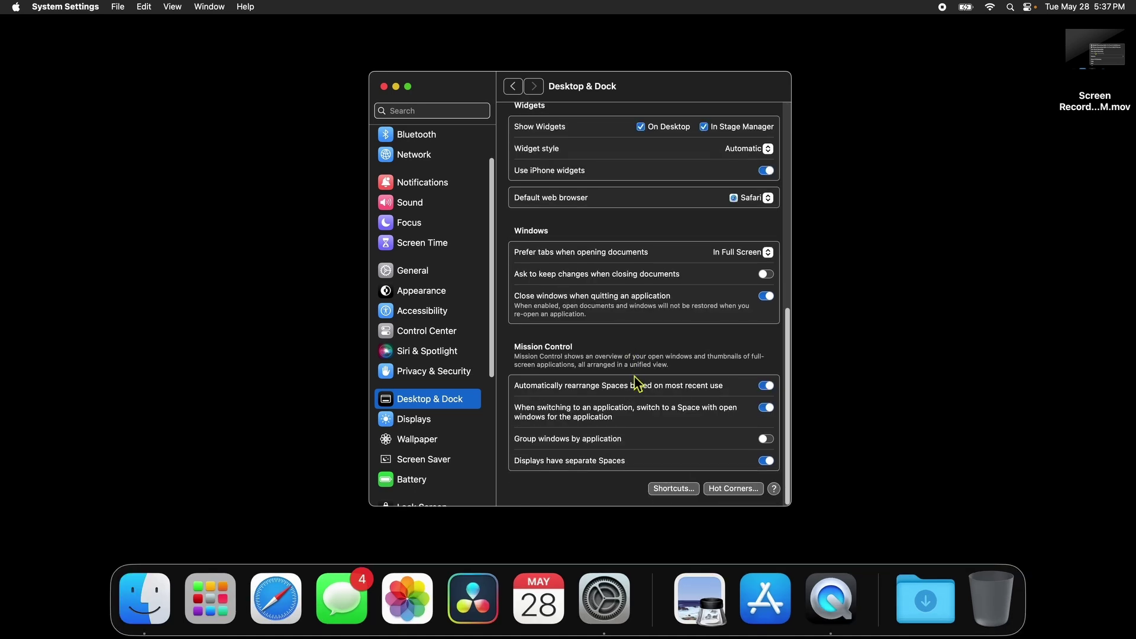
{"action": "scroll", "coordinate": [636, 382], "scroll_direction": "up", "scroll_amount": 5}
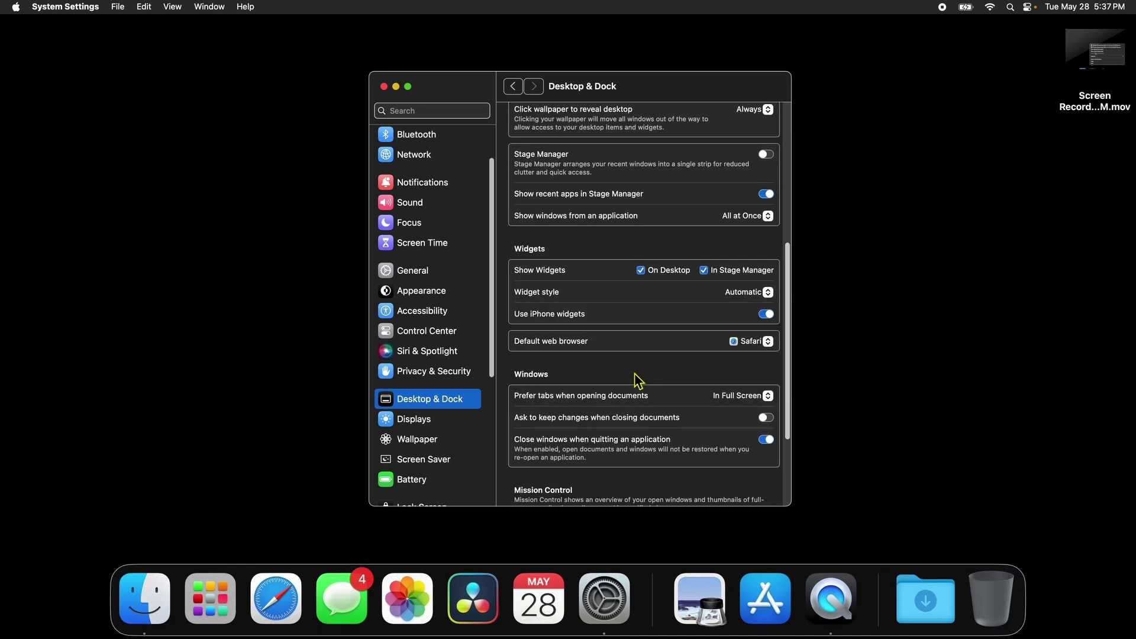
{"action": "scroll", "coordinate": [640, 345], "scroll_direction": "up", "scroll_amount": 5}
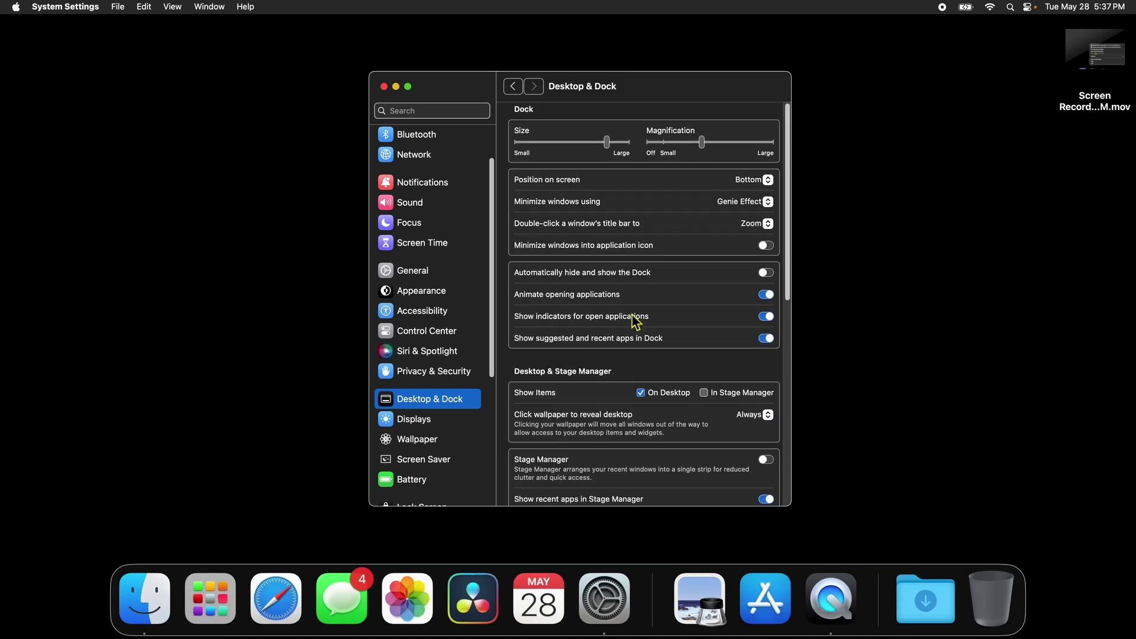
{"action": "scroll", "coordinate": [634, 318], "scroll_direction": "down", "scroll_amount": 5}
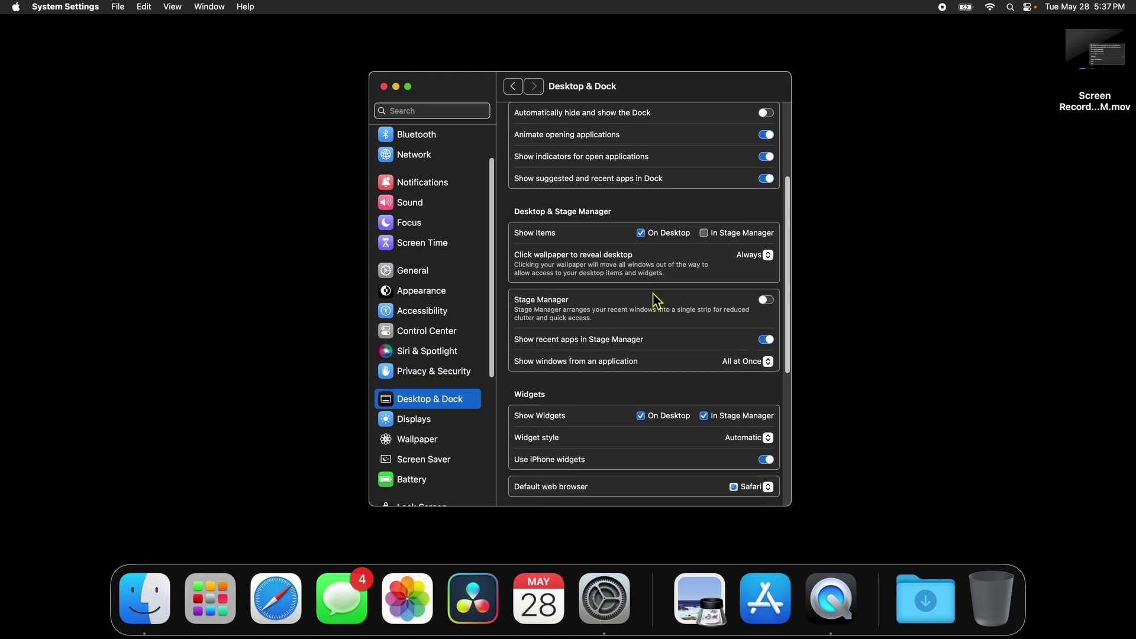
{"action": "scroll", "coordinate": [654, 298], "scroll_direction": "up", "scroll_amount": 4}
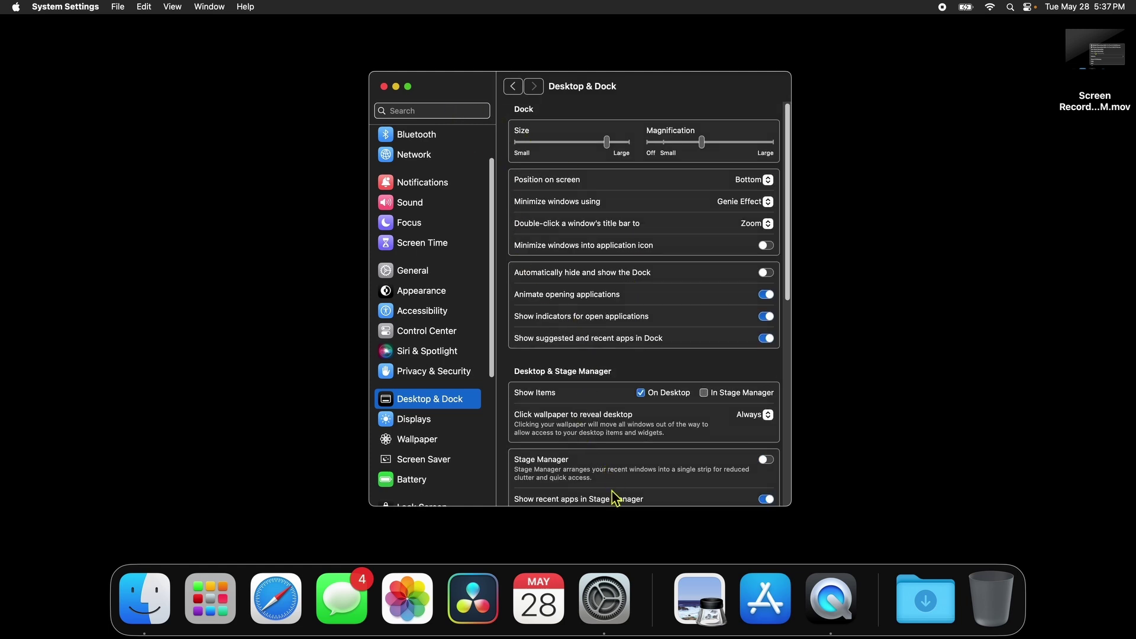
{"action": "scroll", "coordinate": [639, 408], "scroll_direction": "down", "scroll_amount": 3}
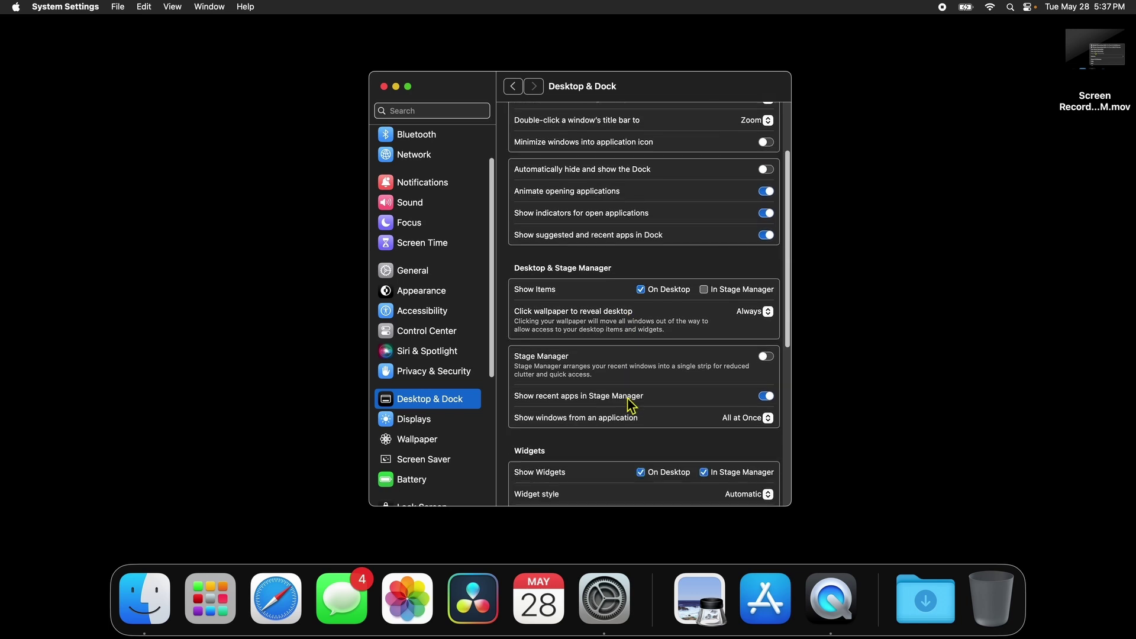
{"action": "scroll", "coordinate": [630, 406], "scroll_direction": "up", "scroll_amount": 3}
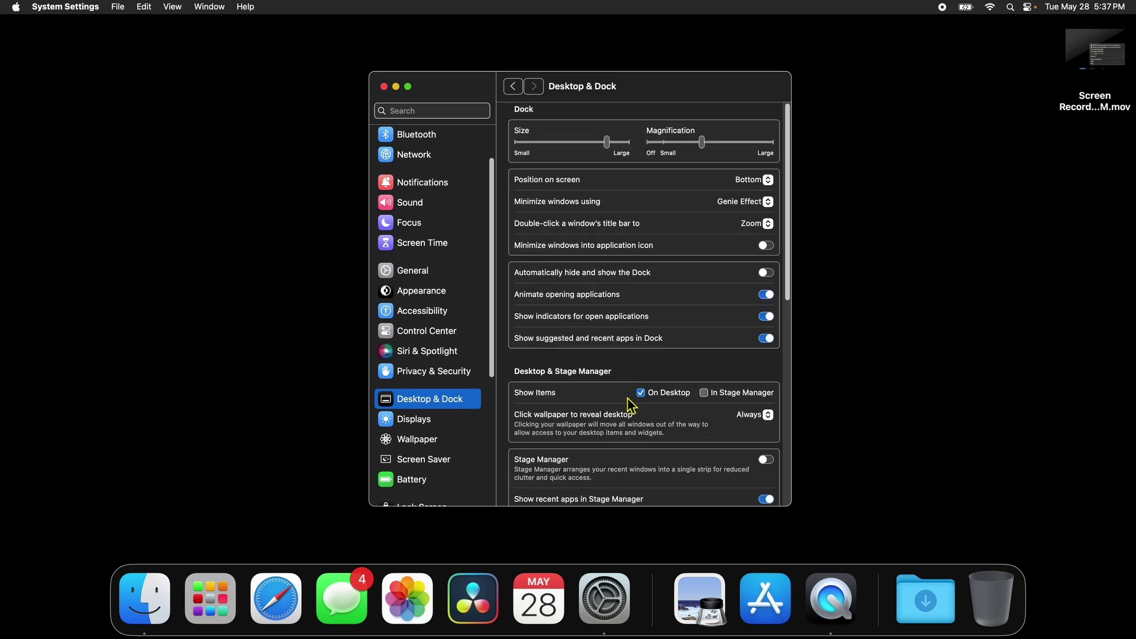
{"action": "left_click", "coordinate": [417, 419]}
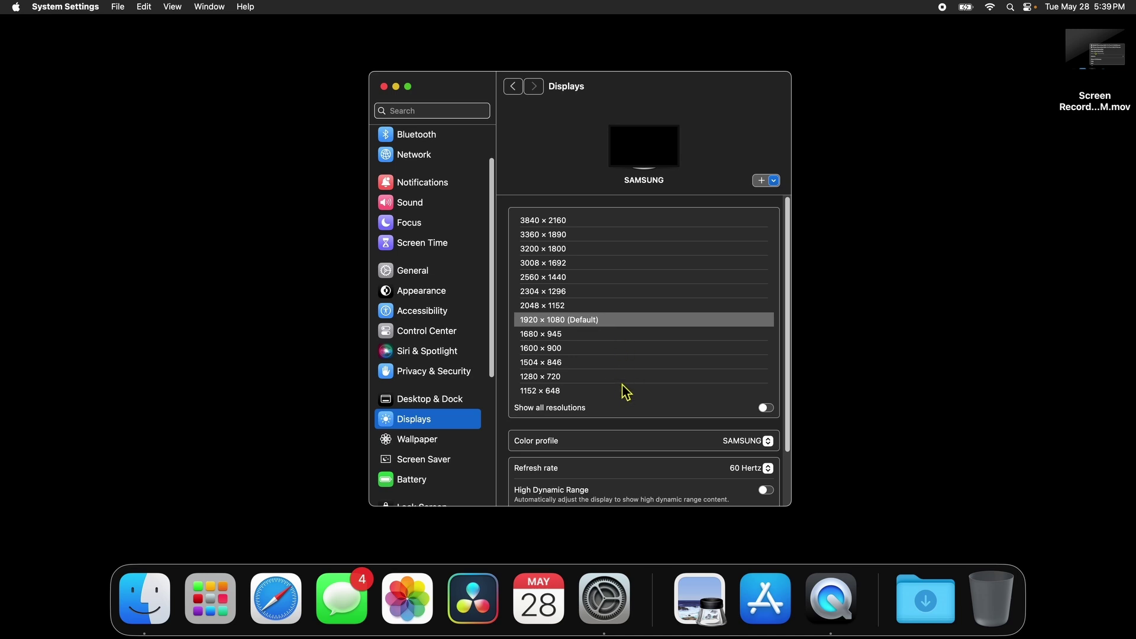
Step: Scroll up through the SAMSUNG display's resolutions, with 1920 × 1080 (Default) in effect
{"action": "scroll", "coordinate": [413, 354], "scroll_direction": "up", "scroll_amount": 3}
Step: Review the Dark appearance and large sidebar icons in Appearance, then scroll the page
{"action": "left_click", "coordinate": [408, 354]}
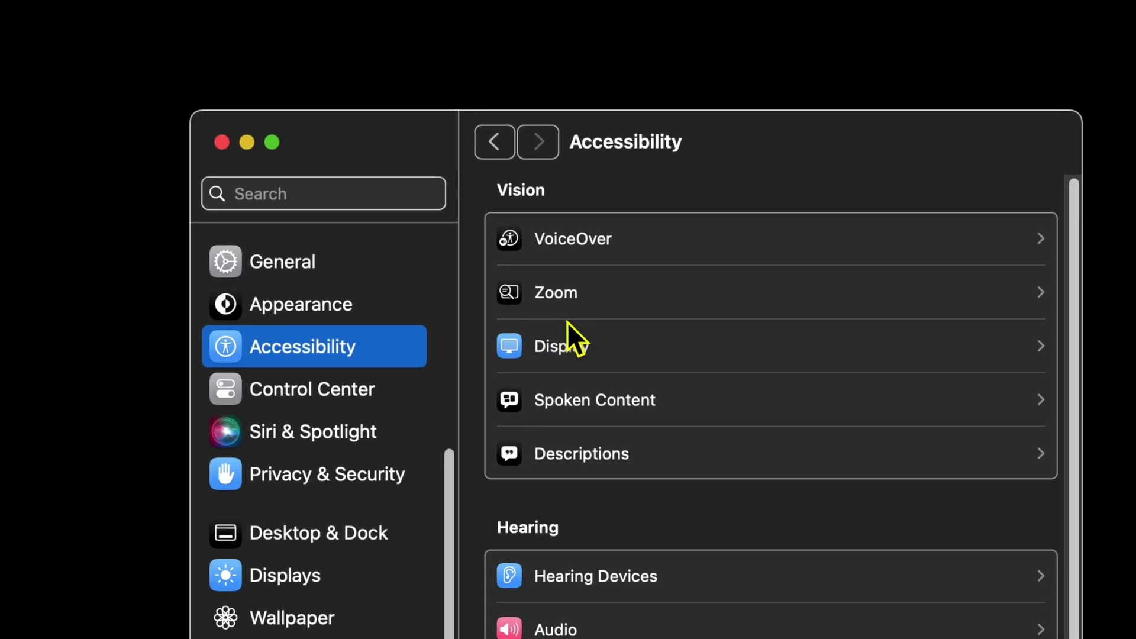
{"action": "scroll", "coordinate": [567, 322], "scroll_direction": "down", "scroll_amount": 1}
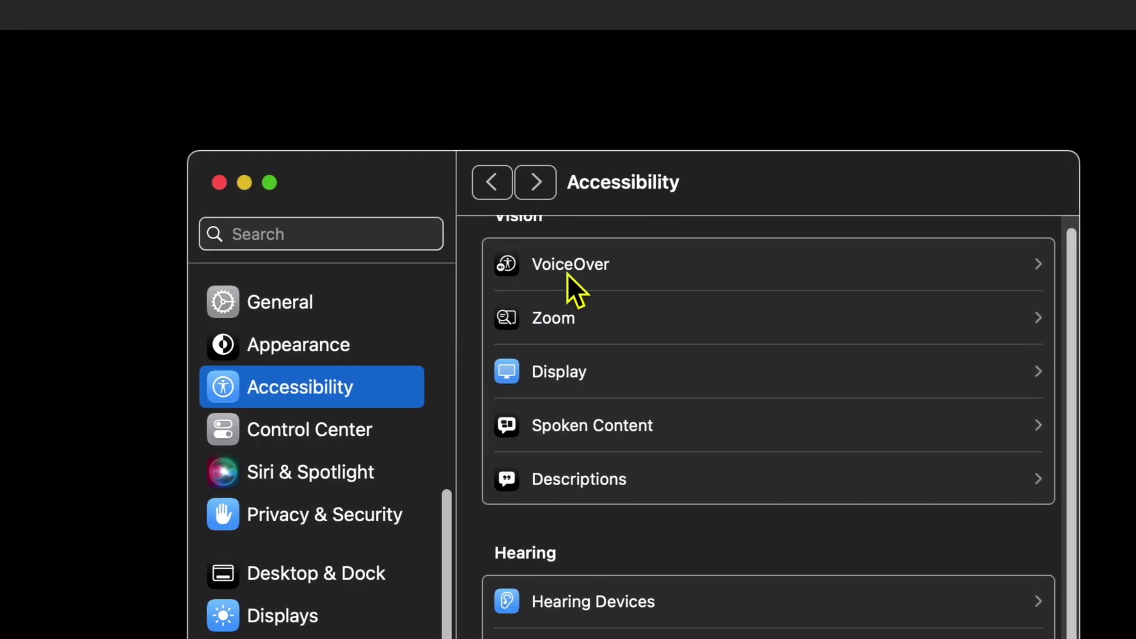
Step: Bring up the VoiceOver settings from the Accessibility Vision section
{"action": "left_click", "coordinate": [561, 225]}
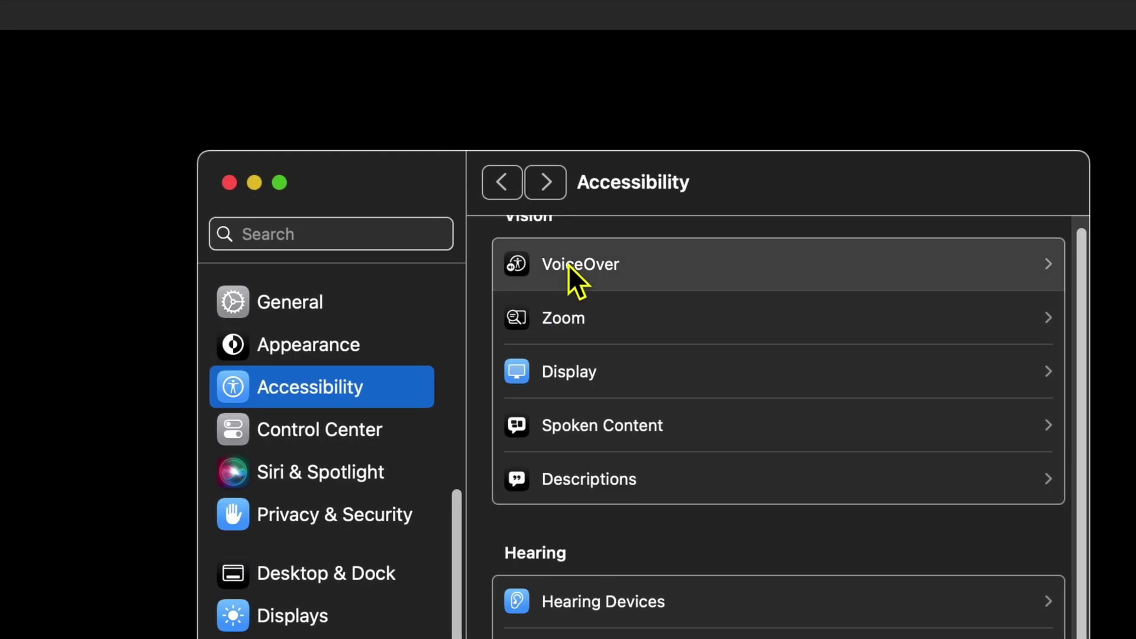